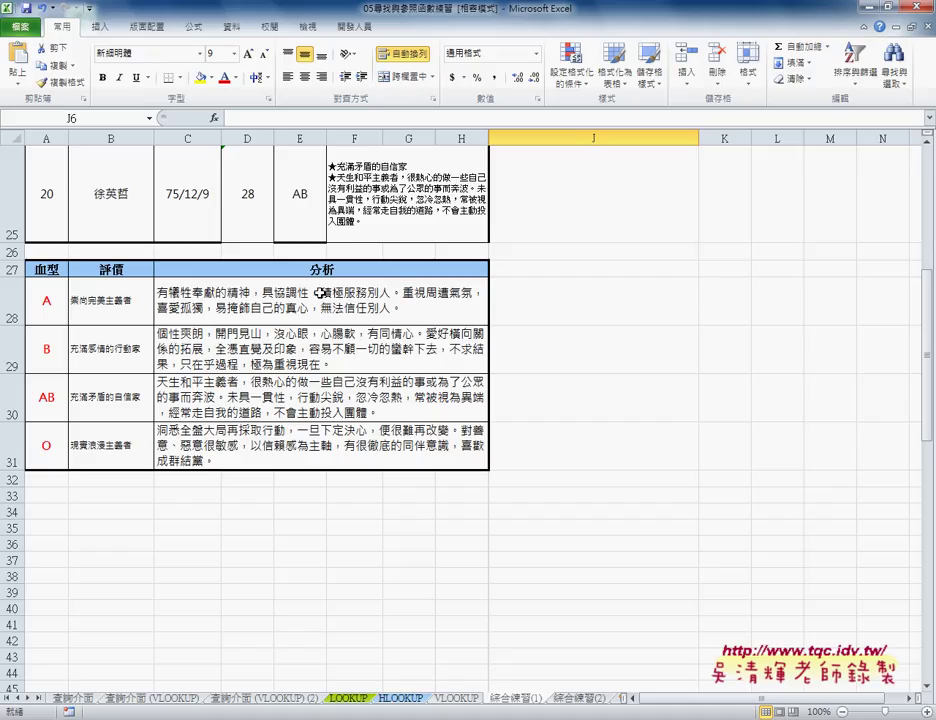
Step: Review the evaluation and analysis texts for blood types A, B and AB in the sheet
{"action": "left_click", "coordinate": [12, 300]}
{"action": "left_click", "coordinate": [105, 309]}
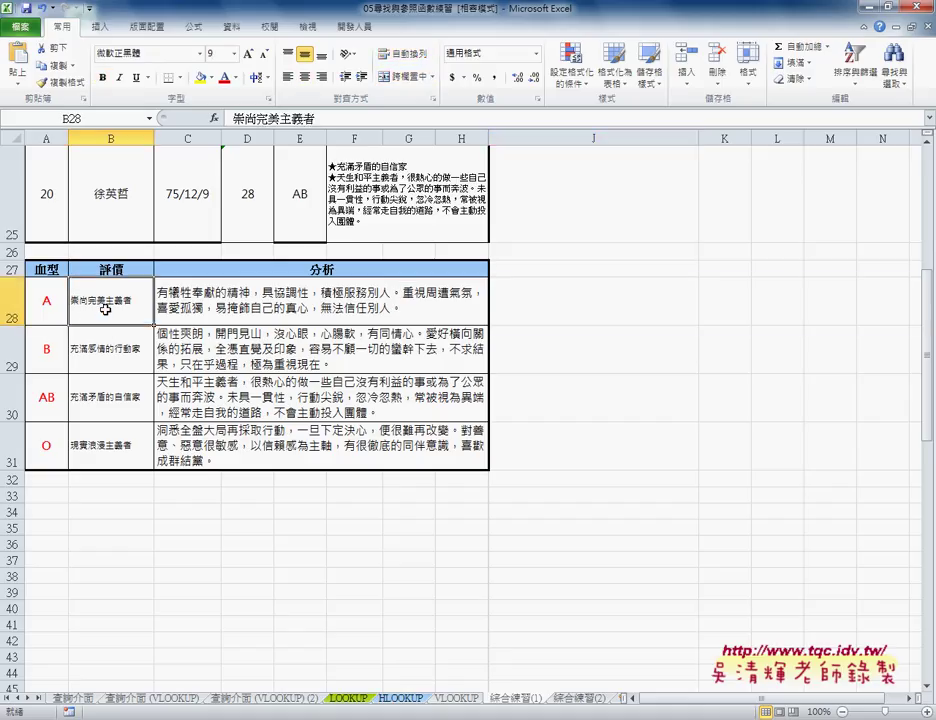
{"action": "left_click", "coordinate": [207, 316]}
{"action": "left_click", "coordinate": [49, 309]}
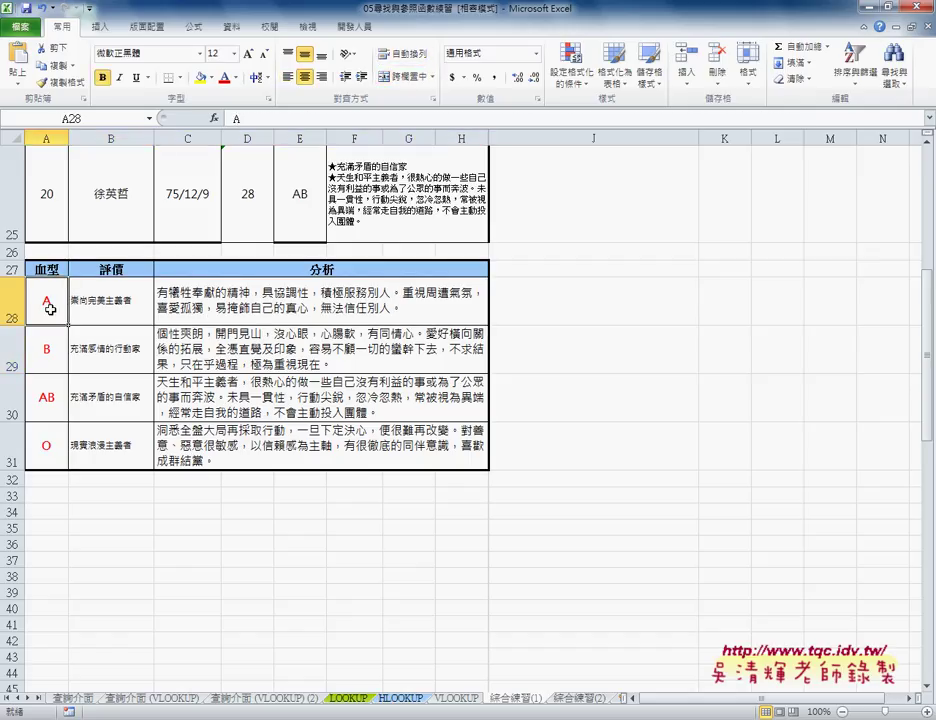
{"action": "left_click", "coordinate": [100, 350]}
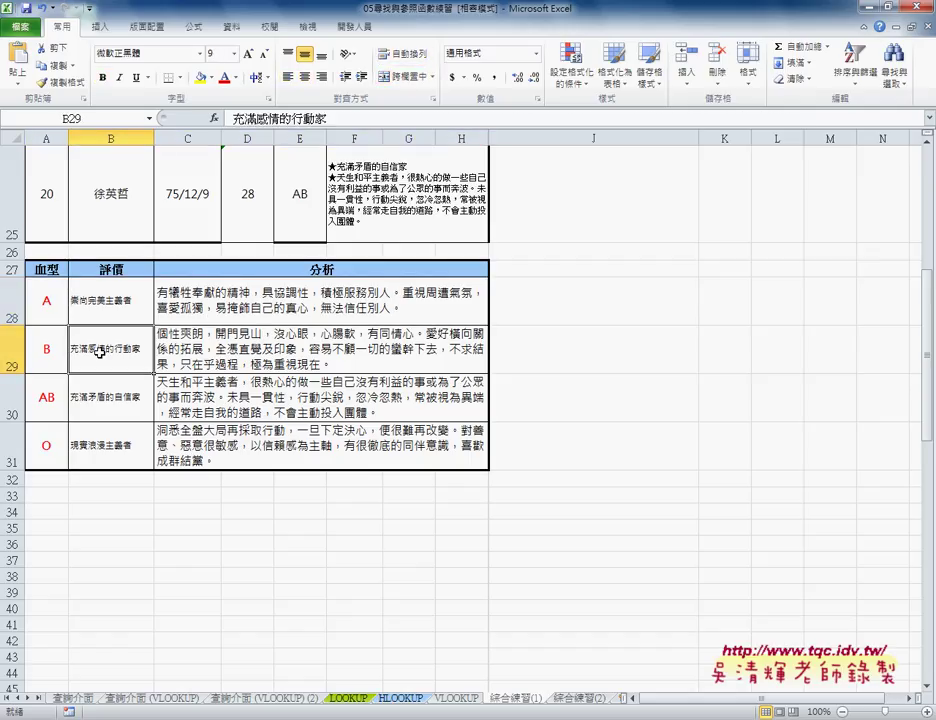
{"action": "left_click", "coordinate": [210, 355]}
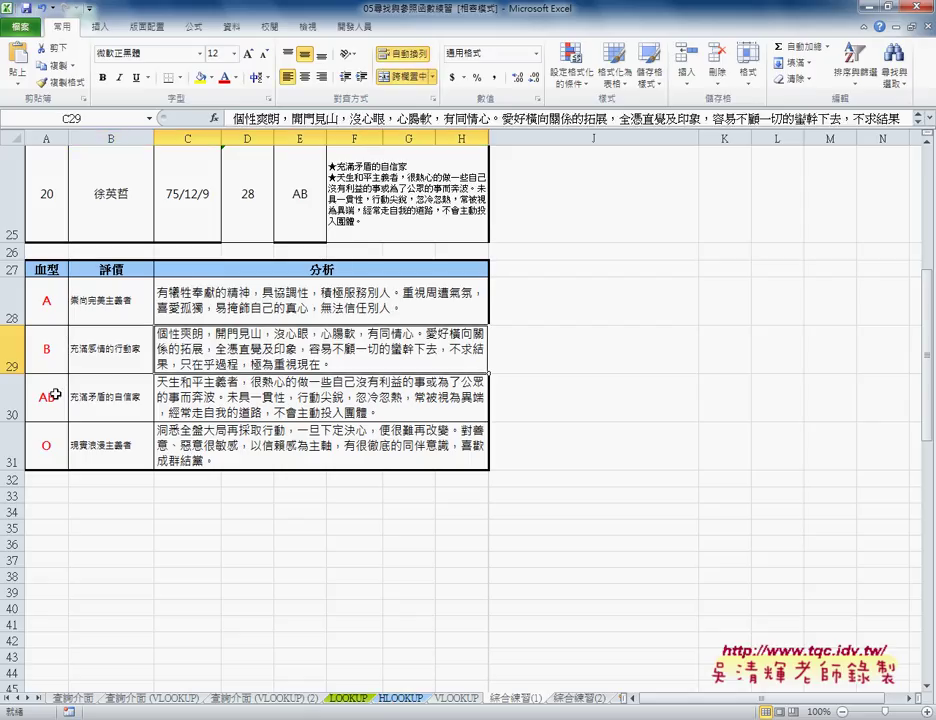
{"action": "left_click", "coordinate": [12, 397]}
{"action": "left_click", "coordinate": [128, 315]}
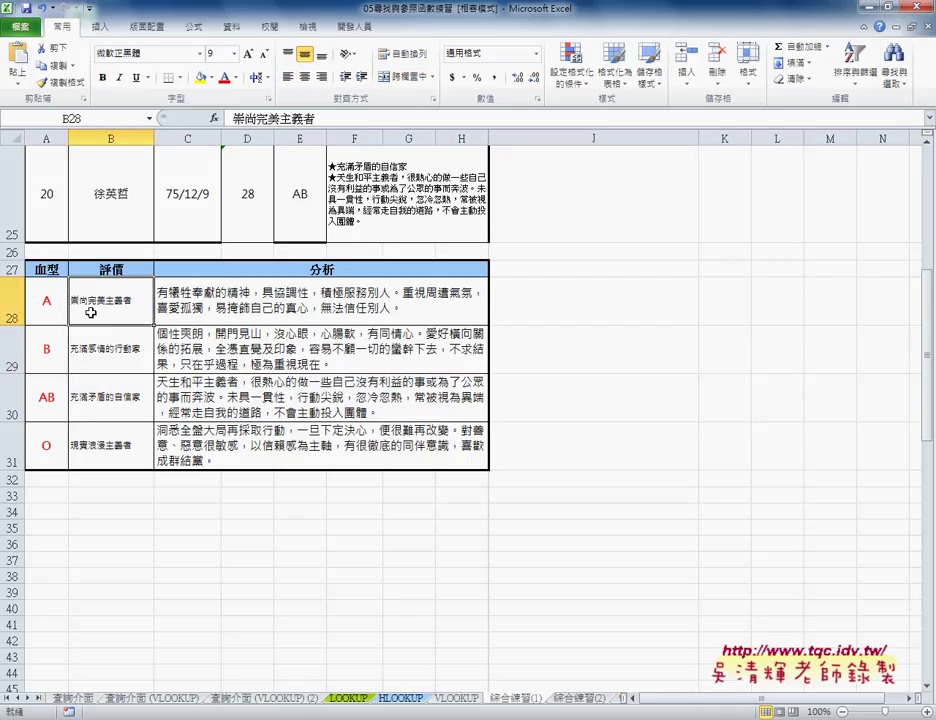
Step: Select result cell J6, then in Module1 highlight the macro's loop range 6 To 25
{"action": "scroll", "coordinate": [547, 400], "scroll_direction": "up", "scroll_amount": 7}
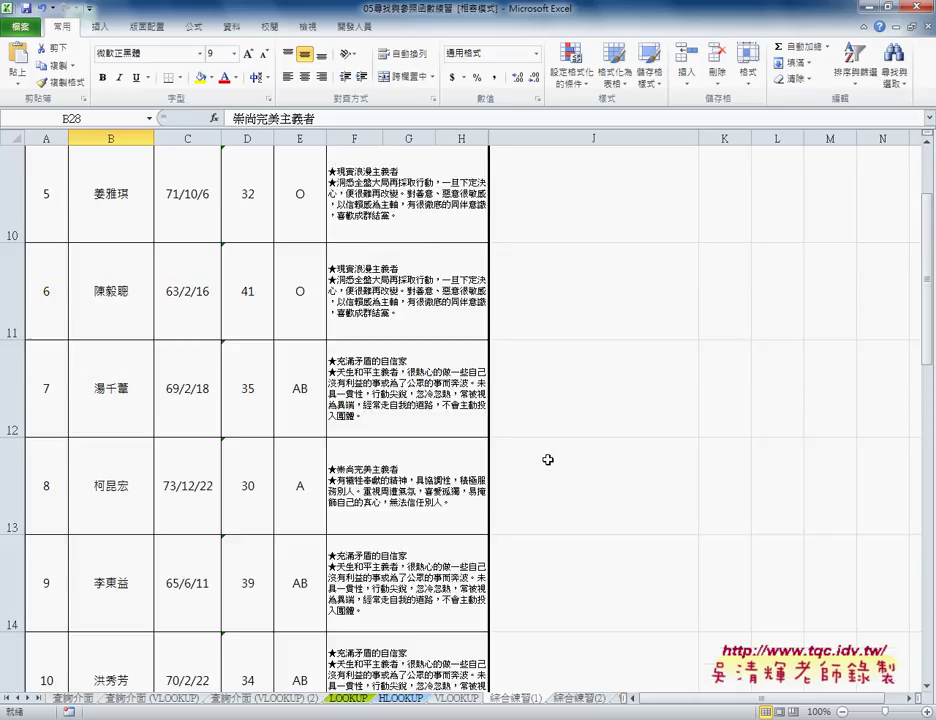
{"action": "scroll", "coordinate": [566, 383], "scroll_direction": "up", "scroll_amount": 2}
{"action": "left_click", "coordinate": [570, 316]}
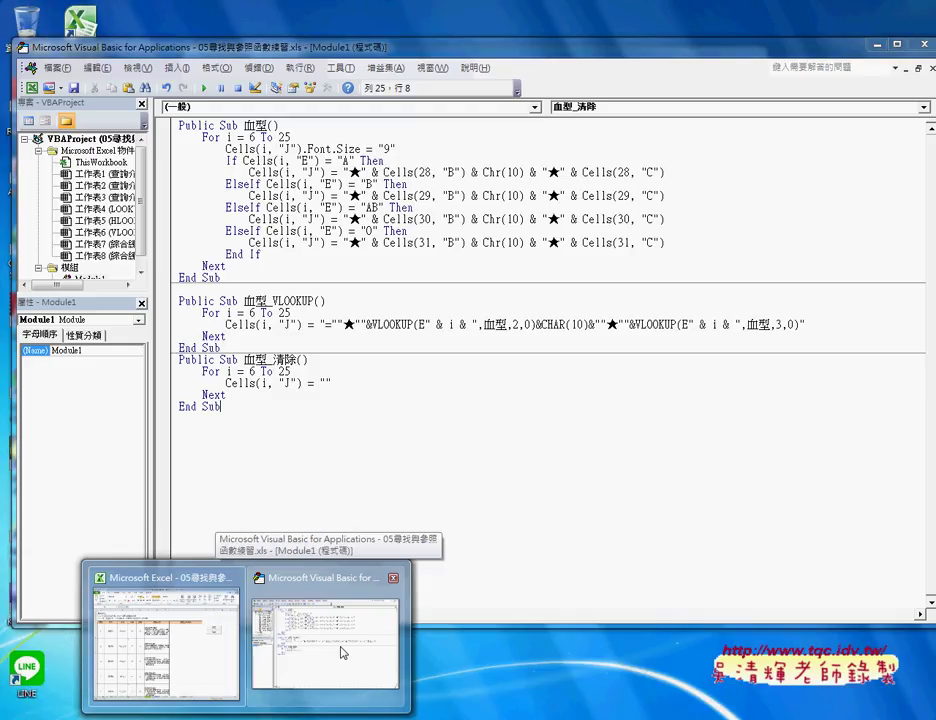
{"action": "left_click", "coordinate": [340, 652]}
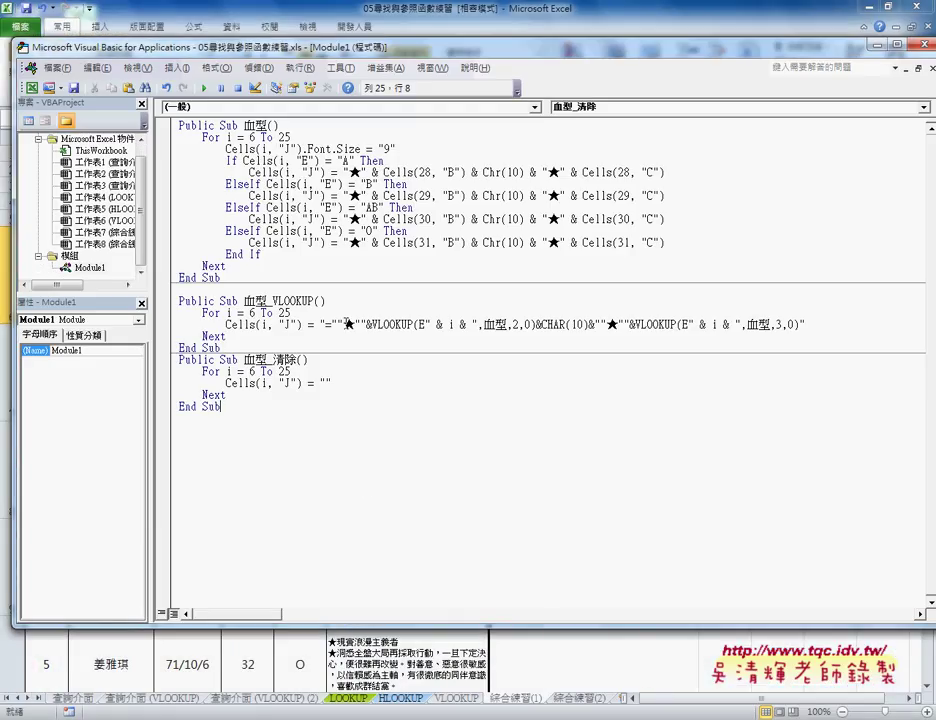
{"action": "left_click_drag", "start_coordinate": [249, 137], "coordinate": [293, 137]}
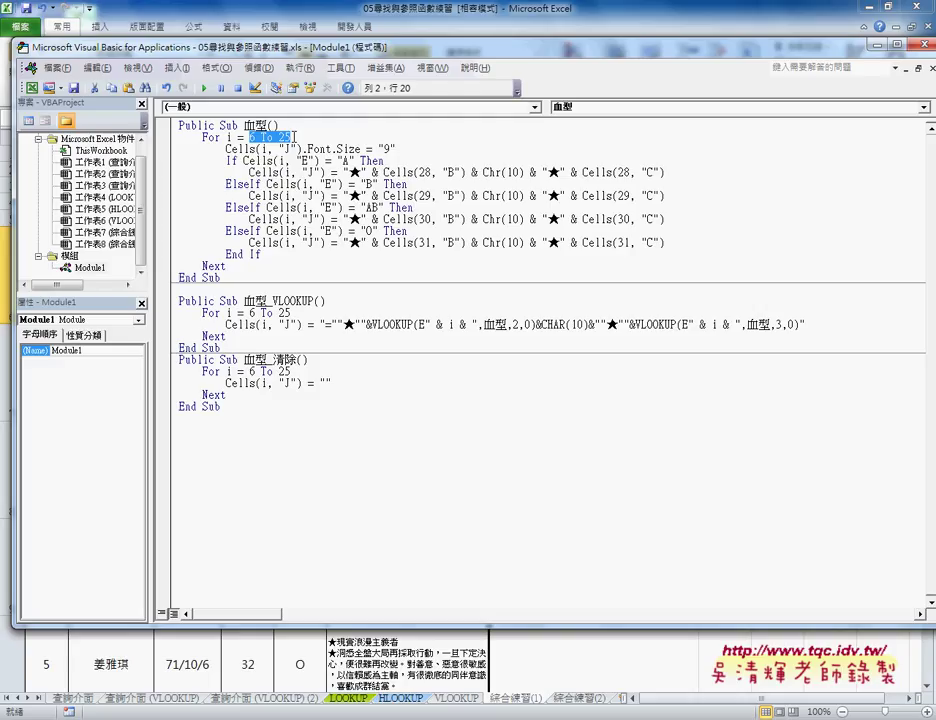
{"action": "left_click_drag", "start_coordinate": [226, 148], "coordinate": [302, 150]}
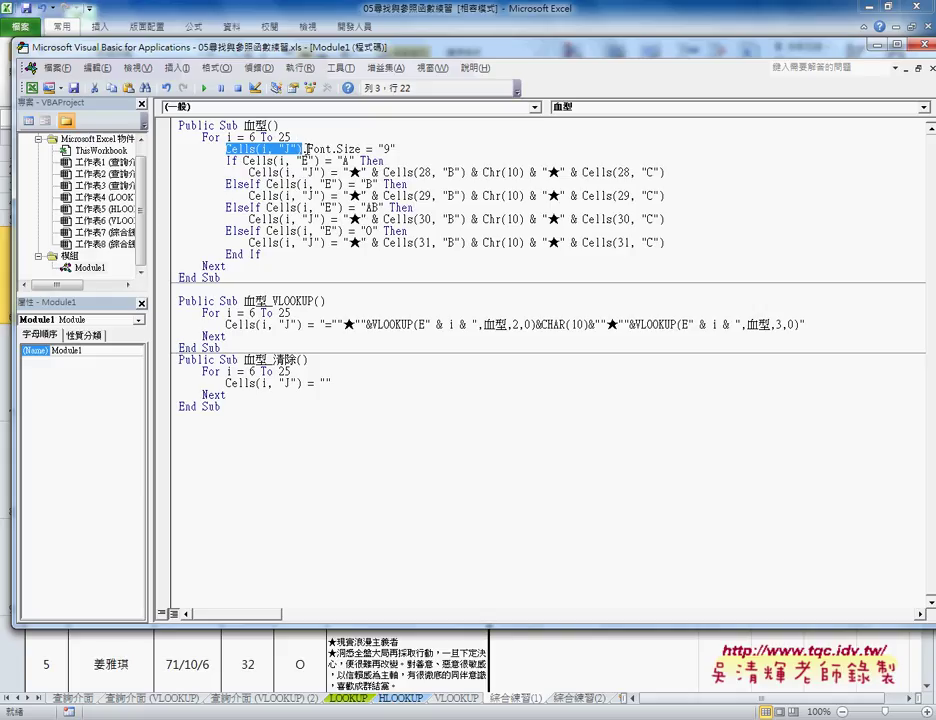
{"action": "left_click_drag", "start_coordinate": [302, 149], "coordinate": [408, 149]}
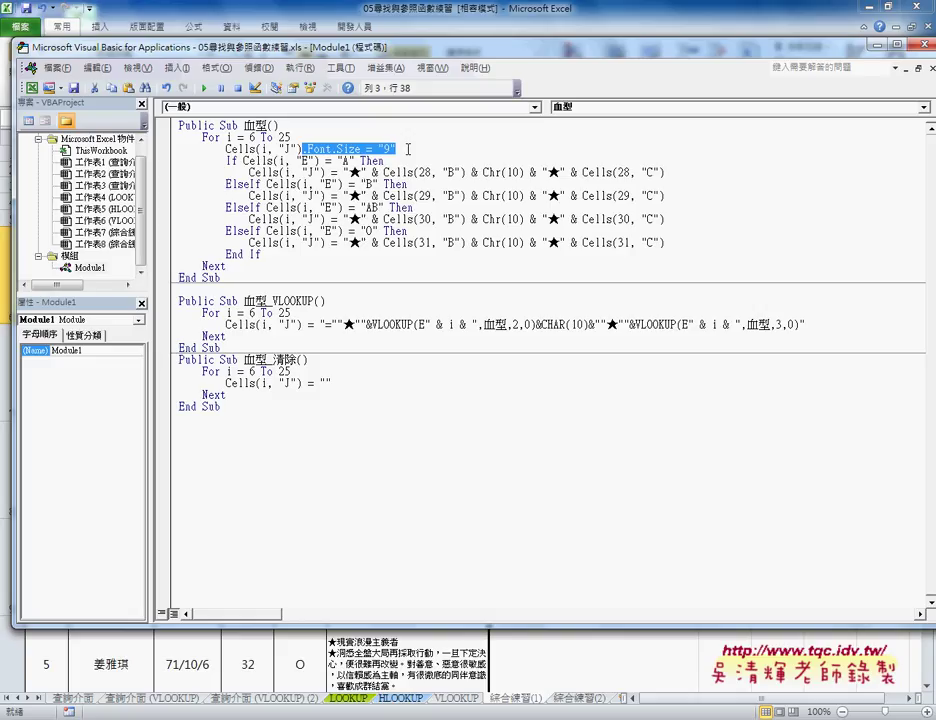
{"action": "mouse_move", "coordinate": [408, 149]}
{"action": "left_mouse_down"}
{"action": "mouse_move", "coordinate": [333, 150]}
{"action": "mouse_move", "coordinate": [362, 148]}
{"action": "left_mouse_up"}
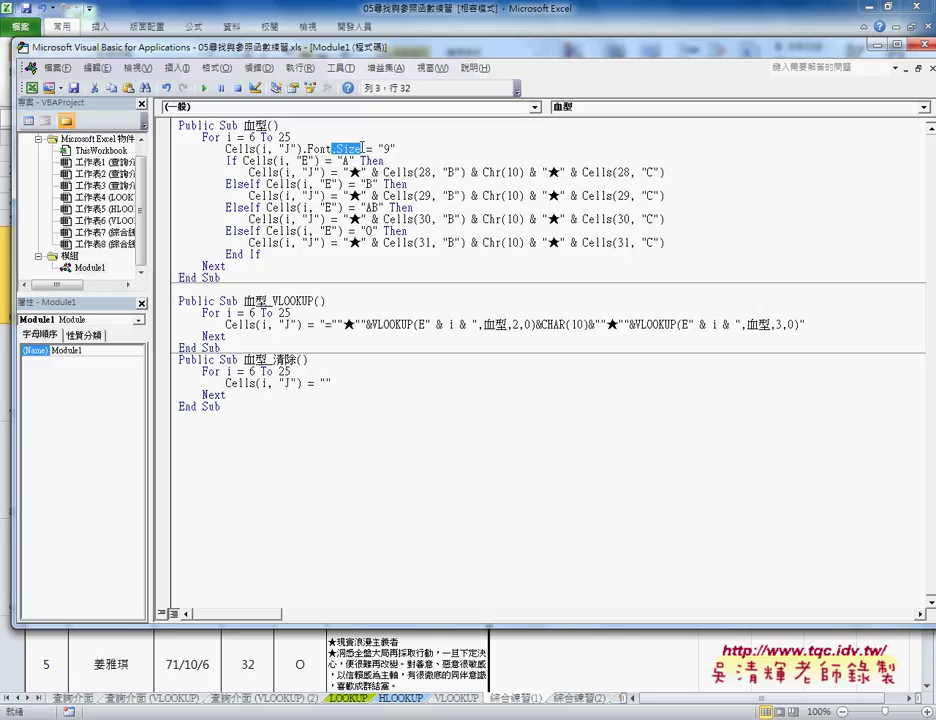
{"action": "left_click_drag", "start_coordinate": [395, 148], "coordinate": [226, 148]}
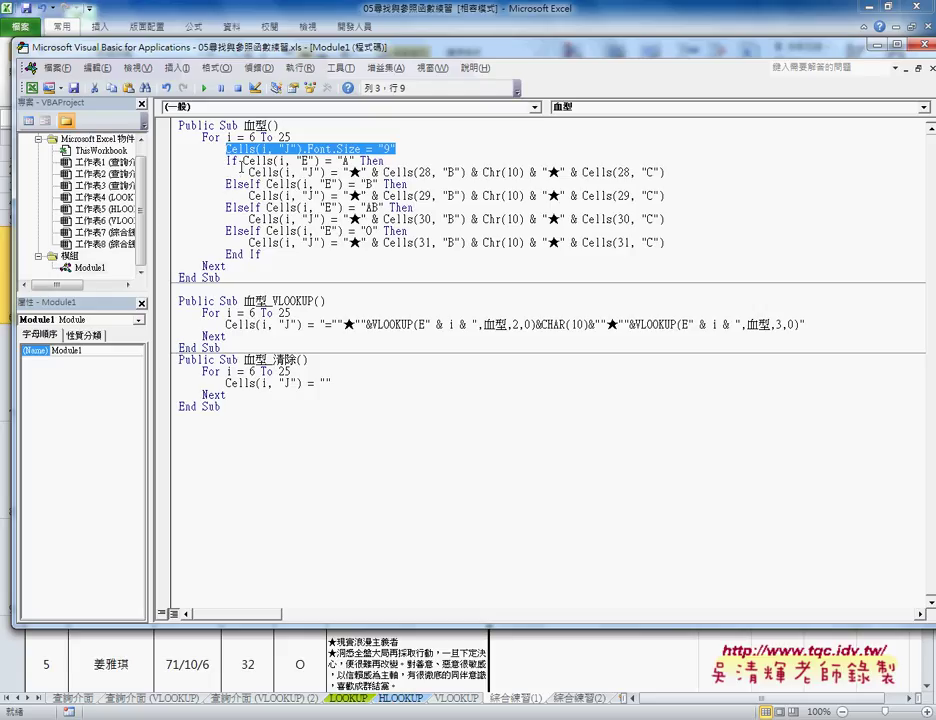
{"action": "left_click", "coordinate": [245, 160]}
{"action": "left_click_drag", "start_coordinate": [245, 160], "coordinate": [316, 160]}
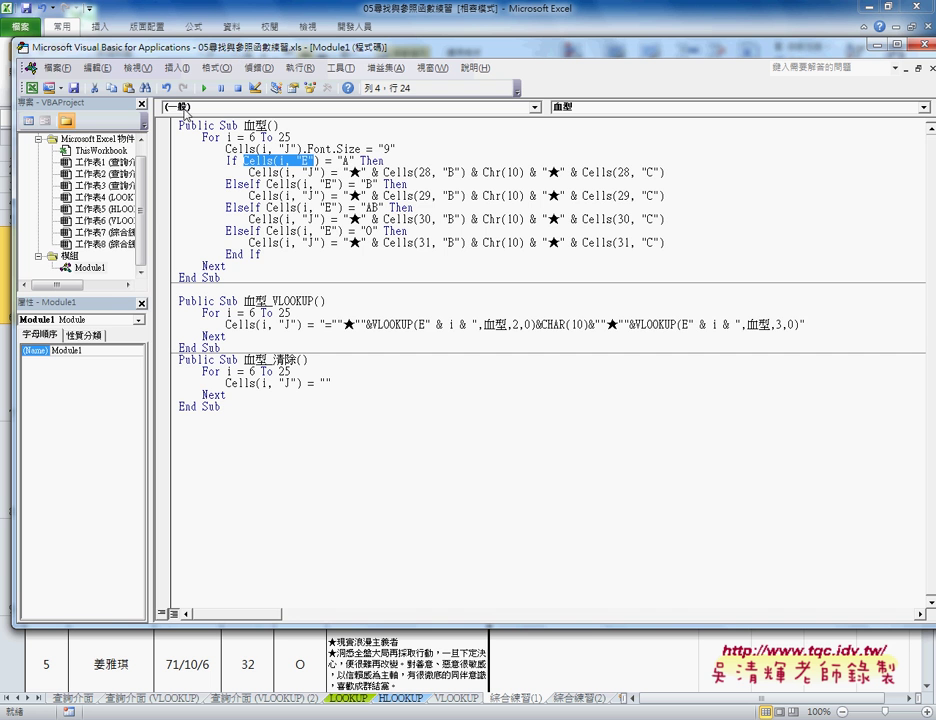
Step: Narrow the project pane, move the code window beside the sheet, and highlight the column E reference
{"action": "left_click_drag", "start_coordinate": [152, 132], "coordinate": [93, 132]}
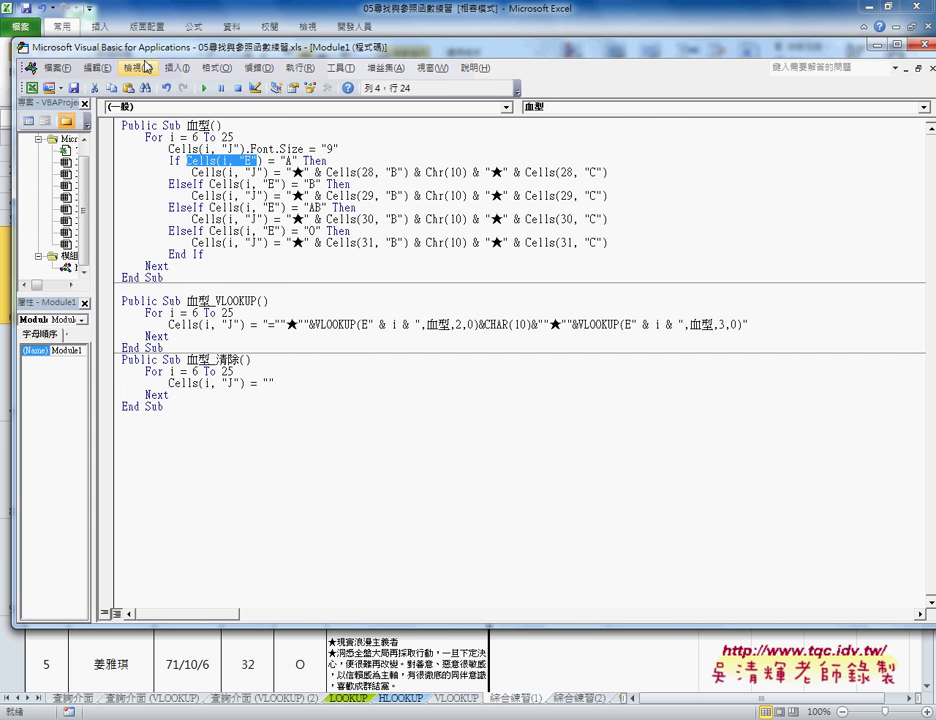
{"action": "mouse_move", "coordinate": [148, 55]}
{"action": "left_mouse_down"}
{"action": "mouse_move", "coordinate": [463, 68]}
{"action": "mouse_move", "coordinate": [592, 90]}
{"action": "mouse_move", "coordinate": [474, 83]}
{"action": "left_mouse_up"}
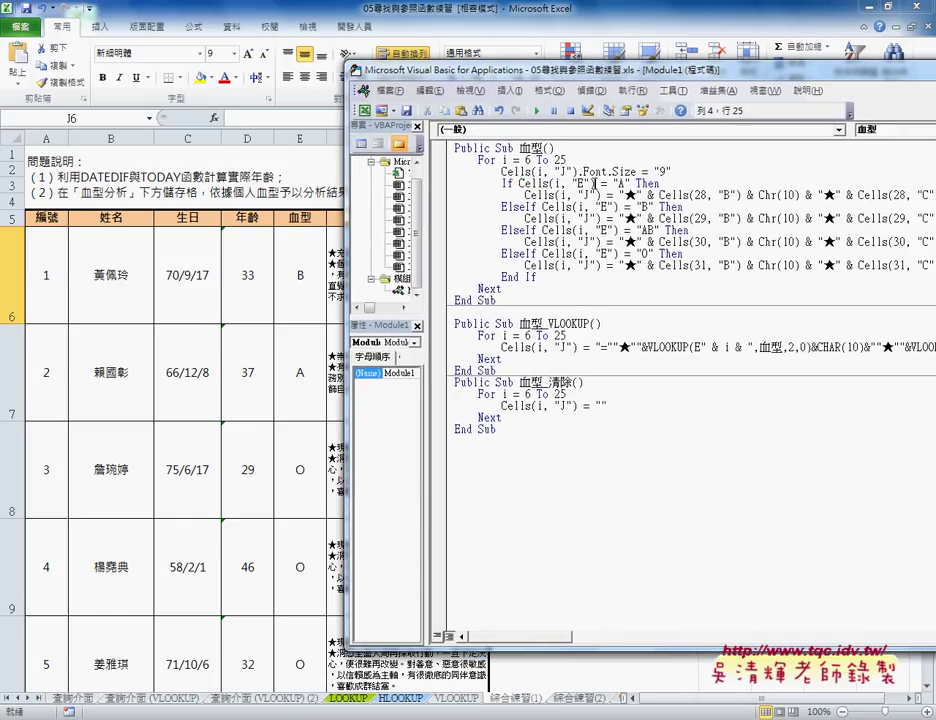
{"action": "left_click_drag", "start_coordinate": [592, 183], "coordinate": [519, 183]}
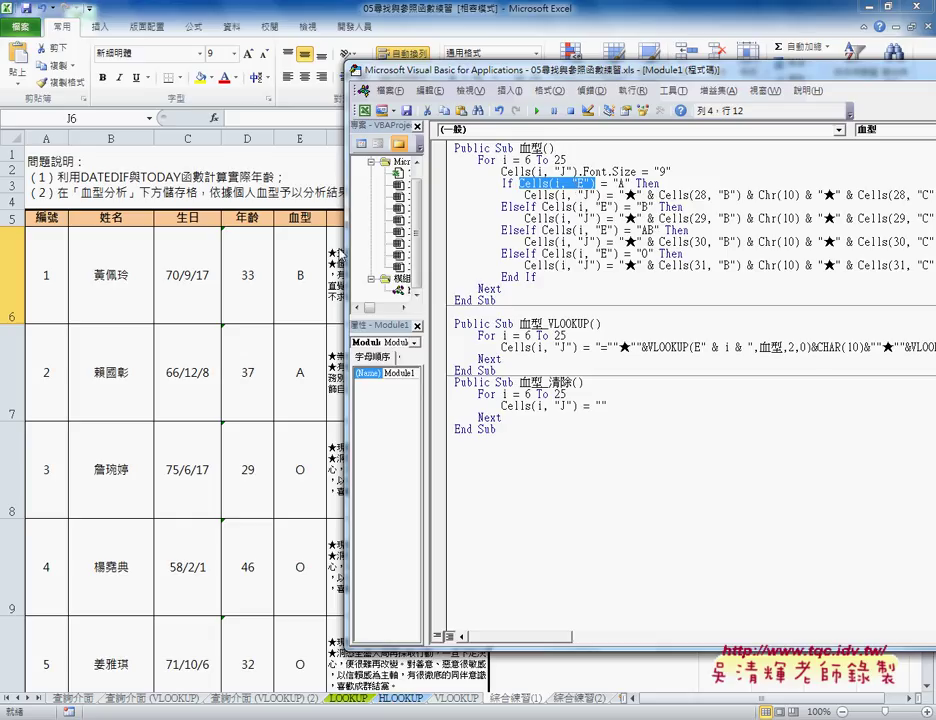
Step: Point out the A, B, AB and O comparison values and conditions, exposing the 血型分析 column
{"action": "left_click", "coordinate": [621, 183]}
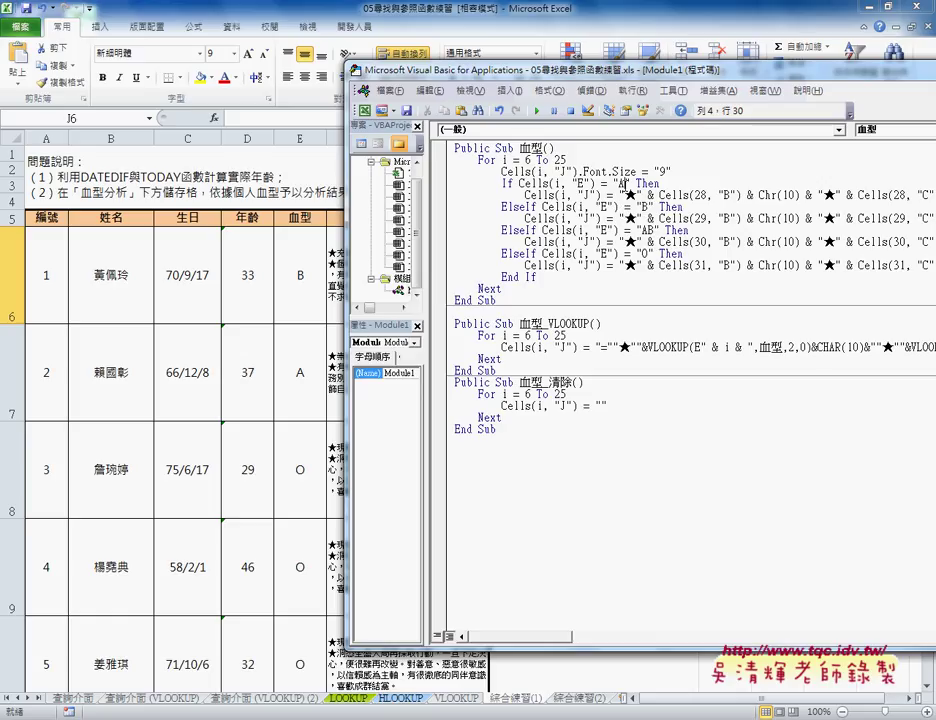
{"action": "left_click", "coordinate": [648, 207]}
{"action": "double_click", "coordinate": [648, 230]}
{"action": "double_click", "coordinate": [642, 254]}
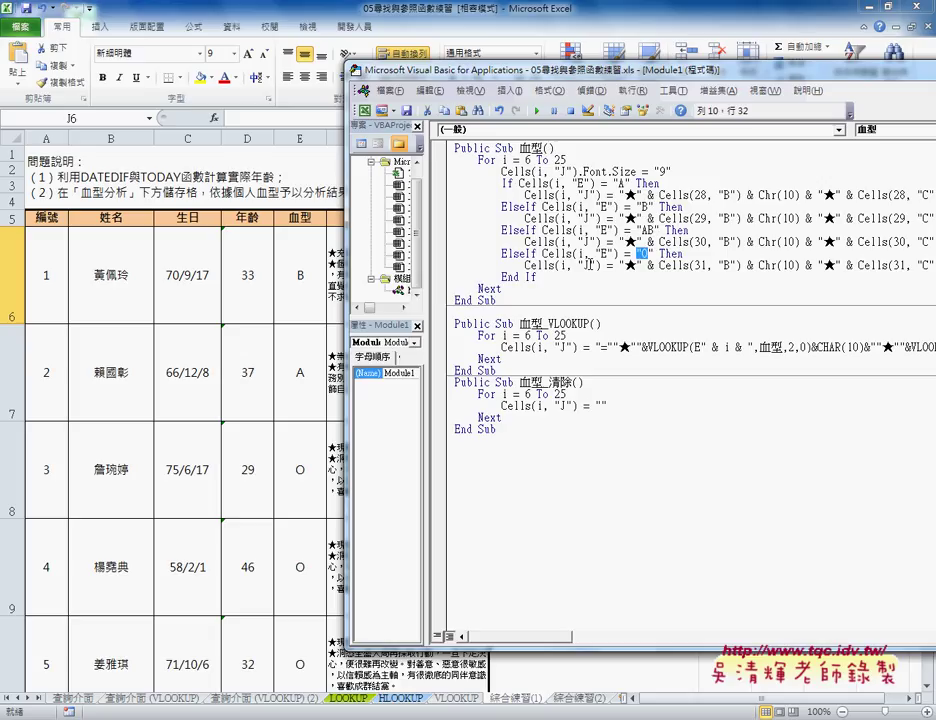
{"action": "left_click_drag", "start_coordinate": [502, 183], "coordinate": [670, 183]}
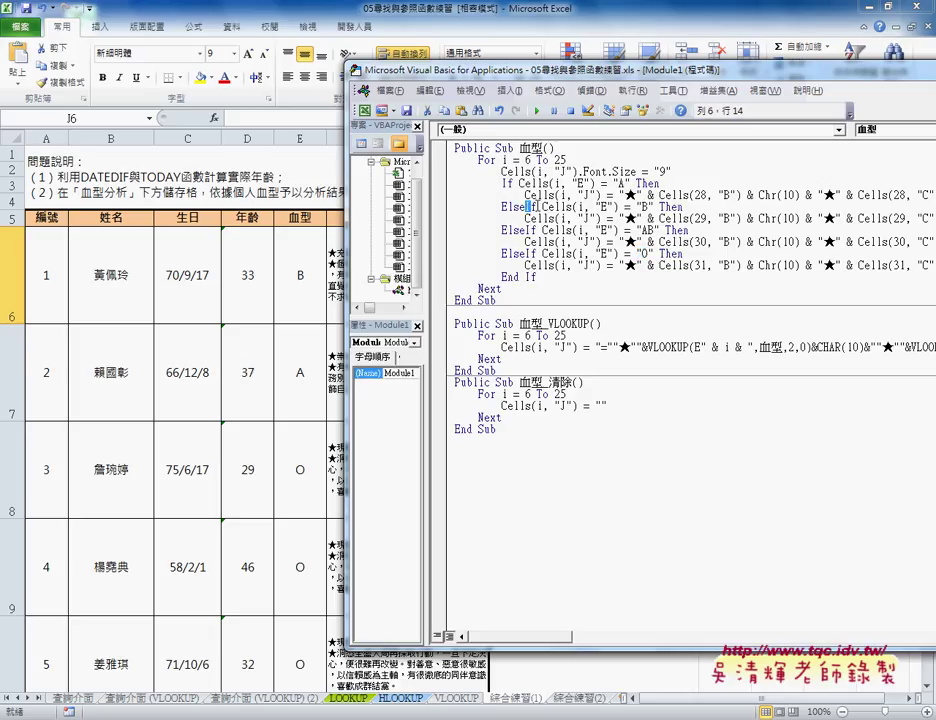
{"action": "left_click_drag", "start_coordinate": [526, 206], "coordinate": [683, 206]}
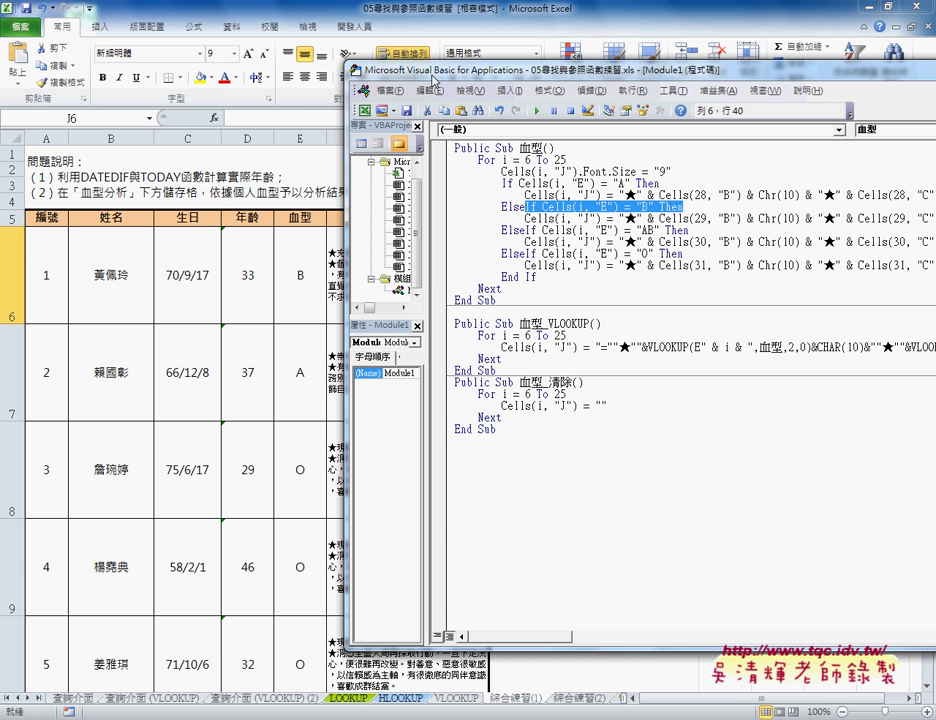
{"action": "left_click_drag", "start_coordinate": [433, 80], "coordinate": [709, 120]}
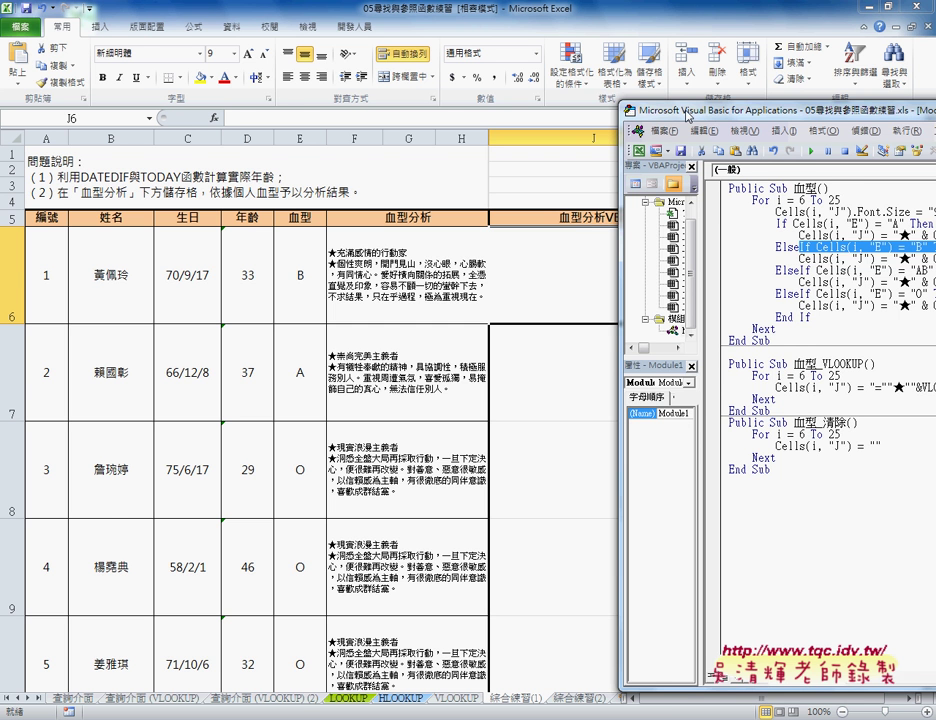
{"action": "left_click_drag", "start_coordinate": [687, 116], "coordinate": [252, 85]}
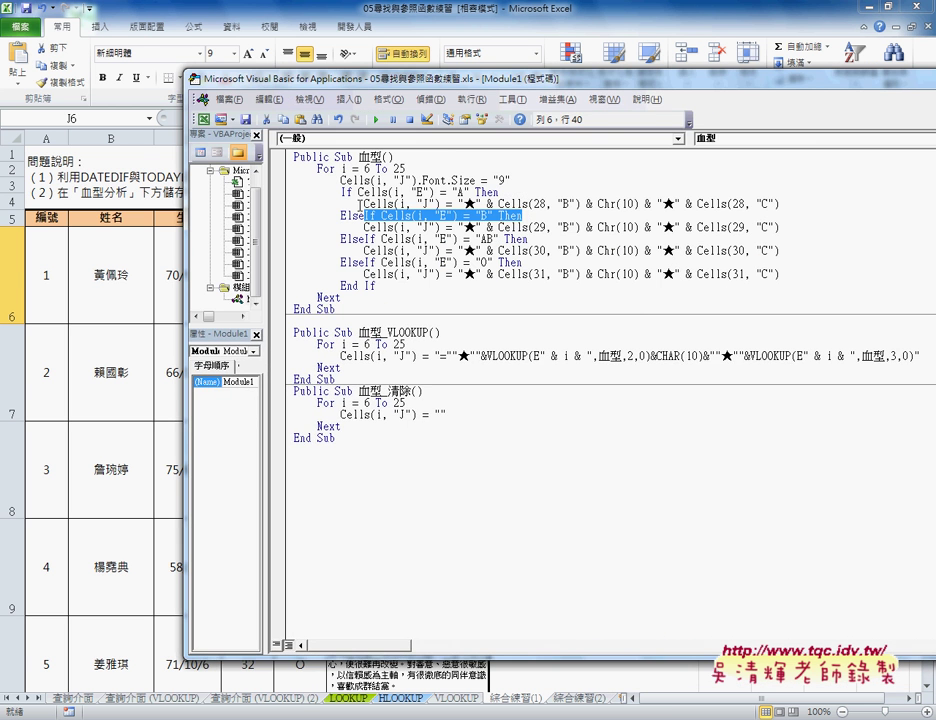
{"action": "left_click_drag", "start_coordinate": [362, 203], "coordinate": [443, 203]}
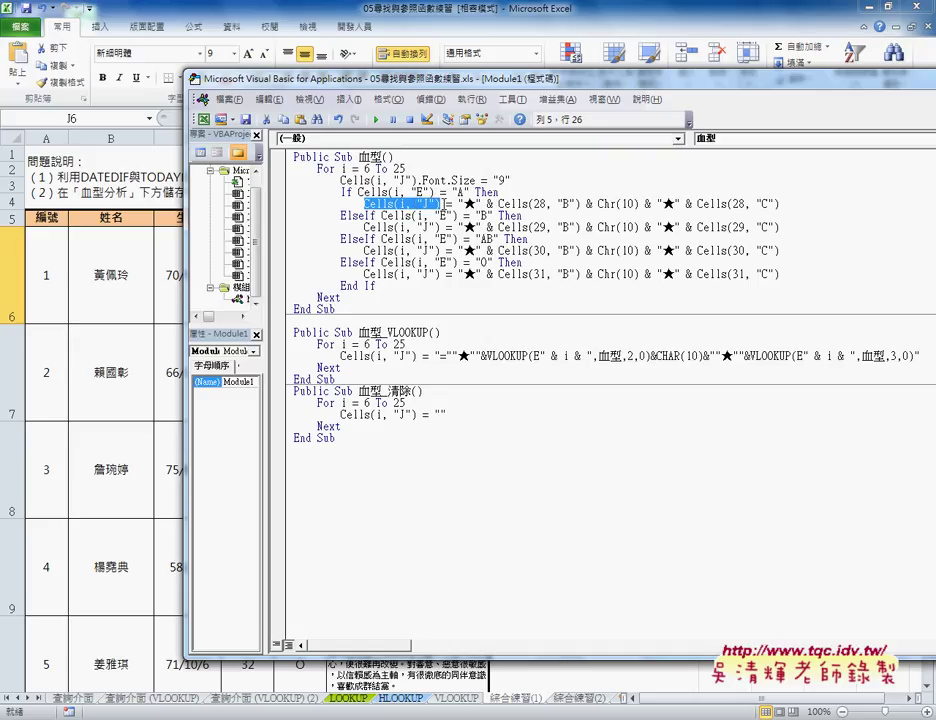
{"action": "left_click_drag", "start_coordinate": [458, 203], "coordinate": [483, 204]}
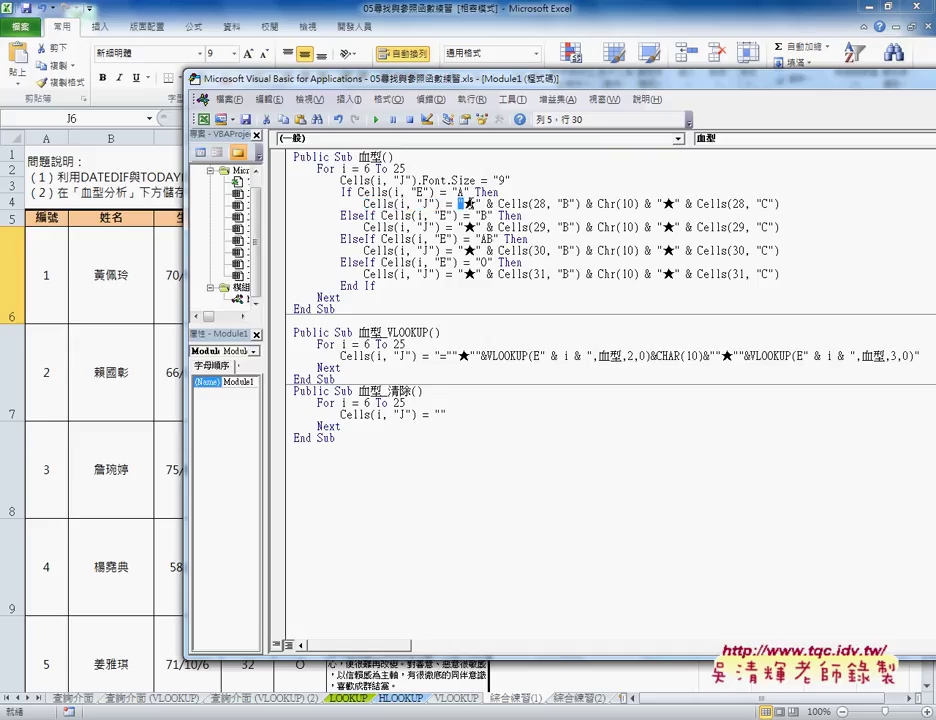
{"action": "left_click", "coordinate": [491, 204]}
{"action": "left_click_drag", "start_coordinate": [498, 204], "coordinate": [581, 204]}
{"action": "double_click", "coordinate": [539, 204]}
{"action": "left_click_drag", "start_coordinate": [580, 204], "coordinate": [498, 204]}
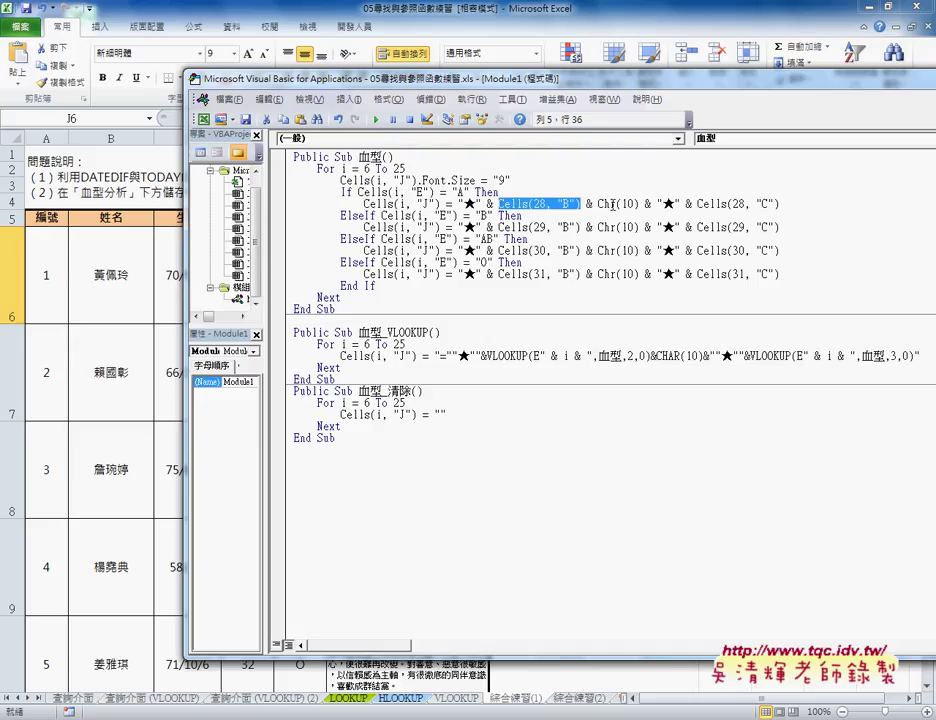
{"action": "left_click_drag", "start_coordinate": [598, 204], "coordinate": [640, 204]}
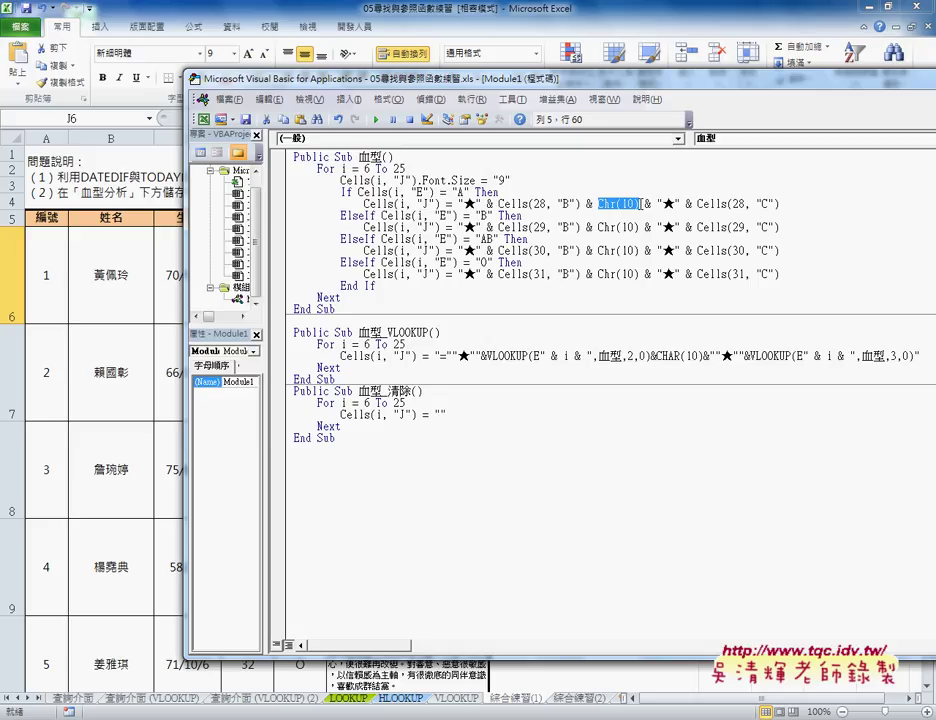
{"action": "left_click", "coordinate": [568, 203]}
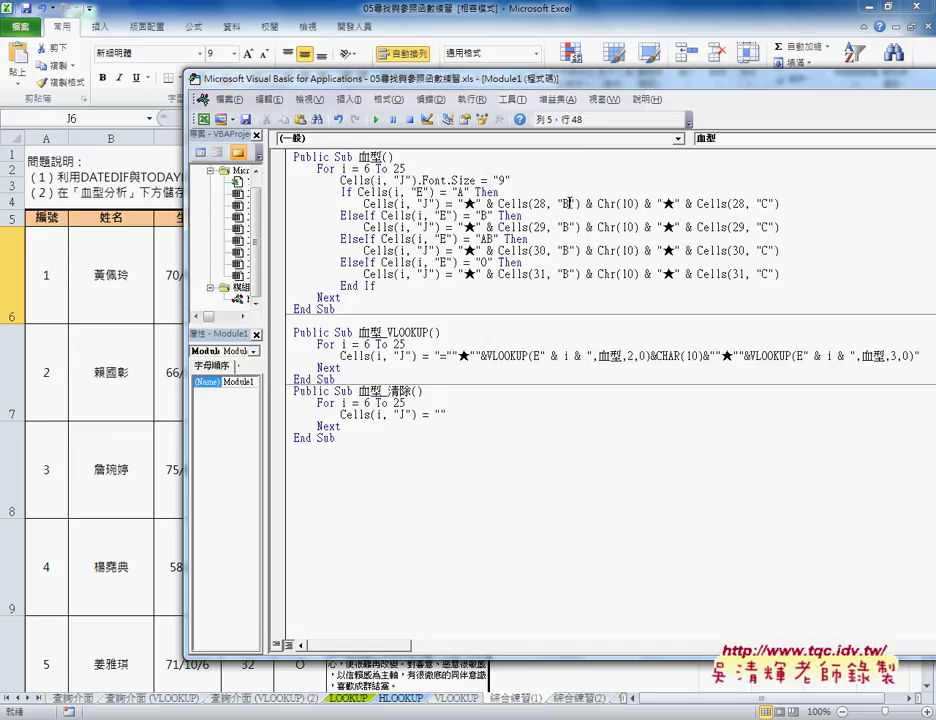
{"action": "mouse_move", "coordinate": [779, 204]}
{"action": "left_mouse_down"}
{"action": "mouse_move", "coordinate": [458, 204]}
{"action": "mouse_move", "coordinate": [464, 227]}
{"action": "left_mouse_up"}
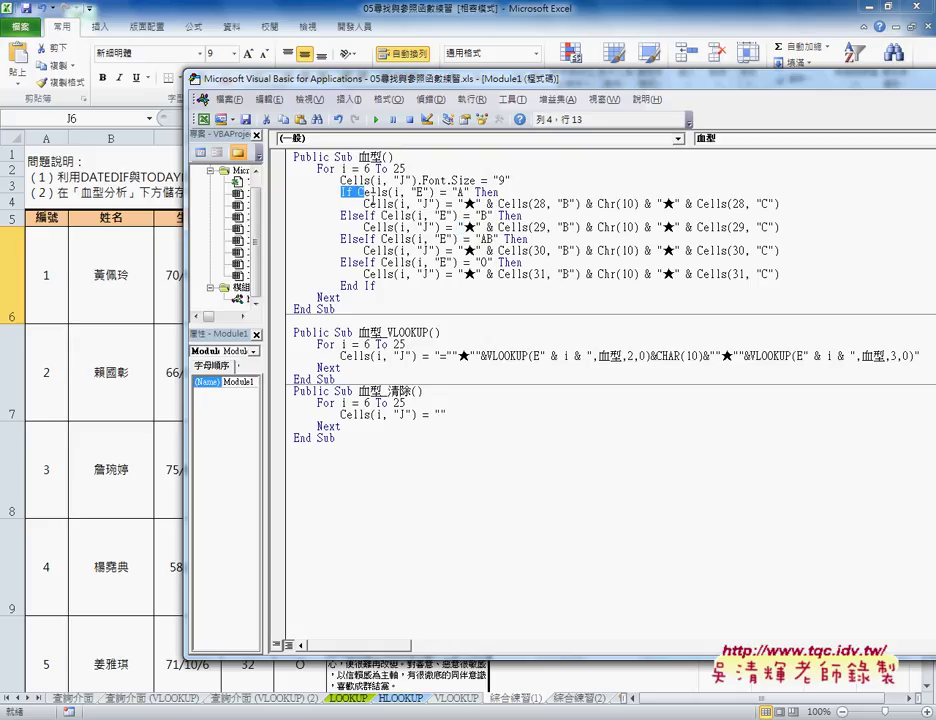
Step: Highlight the type A and B If/ElseIf branches and the empty string in 血型_清除
{"action": "left_click_drag", "start_coordinate": [341, 191], "coordinate": [779, 204]}
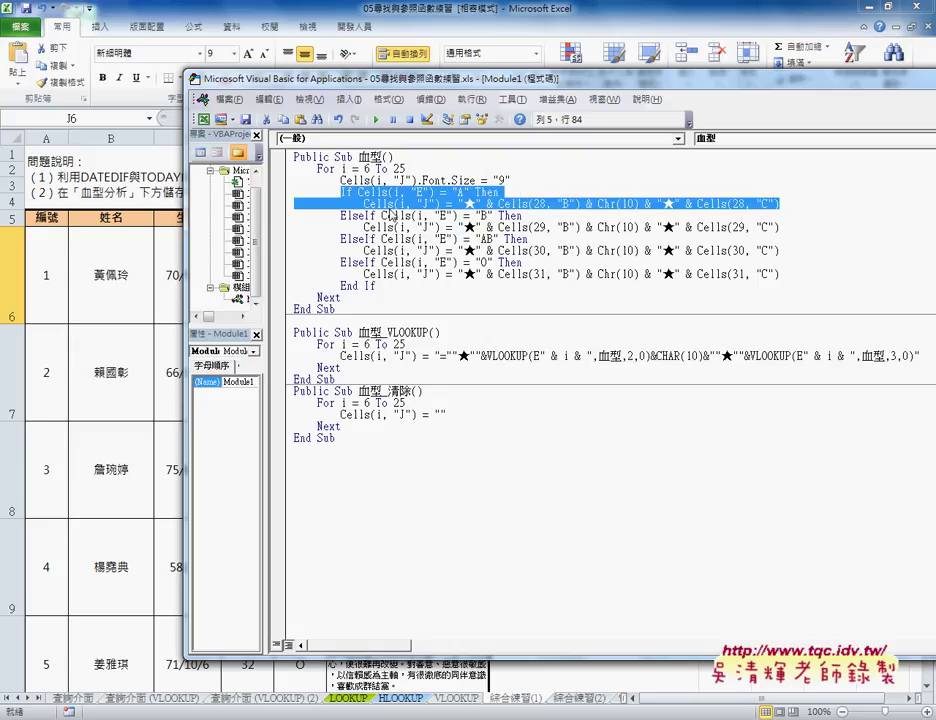
{"action": "left_click_drag", "start_coordinate": [366, 215], "coordinate": [779, 228]}
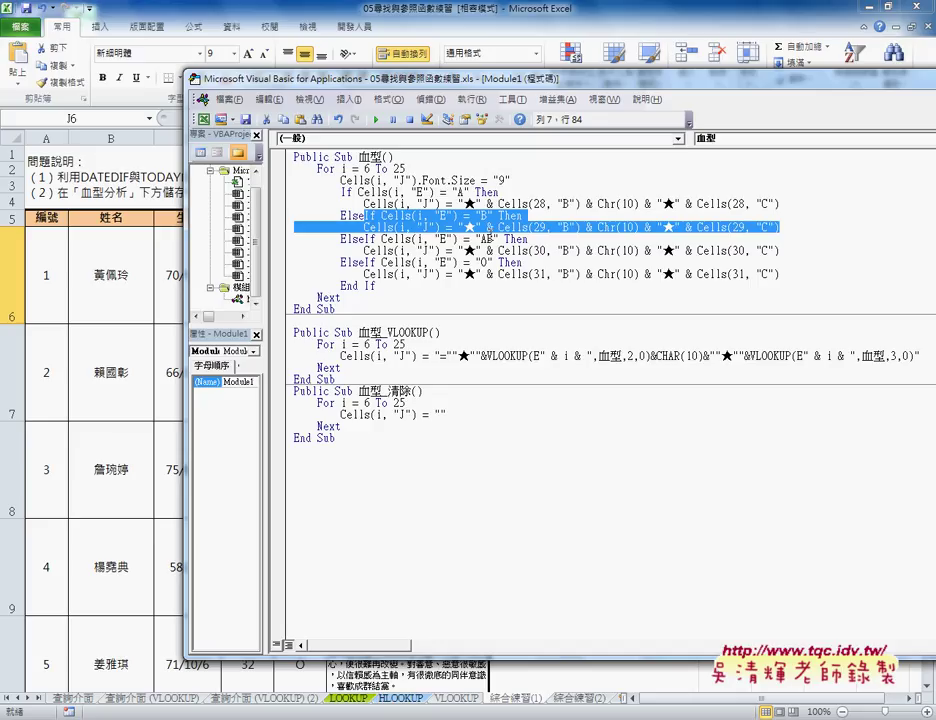
{"action": "left_click", "coordinate": [501, 227]}
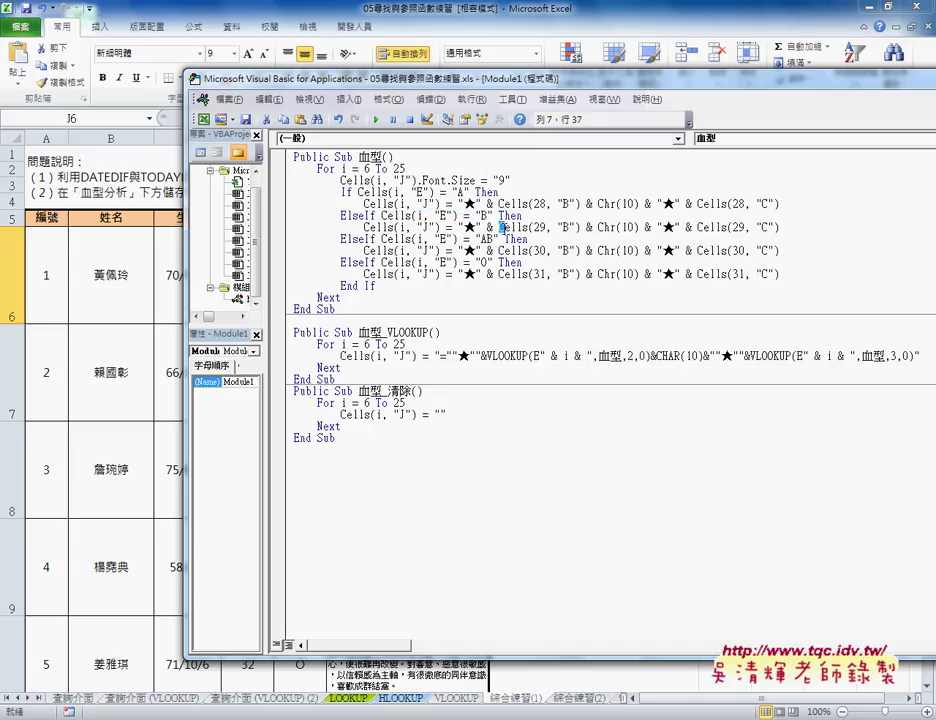
{"action": "left_click", "coordinate": [499, 227]}
{"action": "left_click_drag", "start_coordinate": [447, 414], "coordinate": [435, 414]}
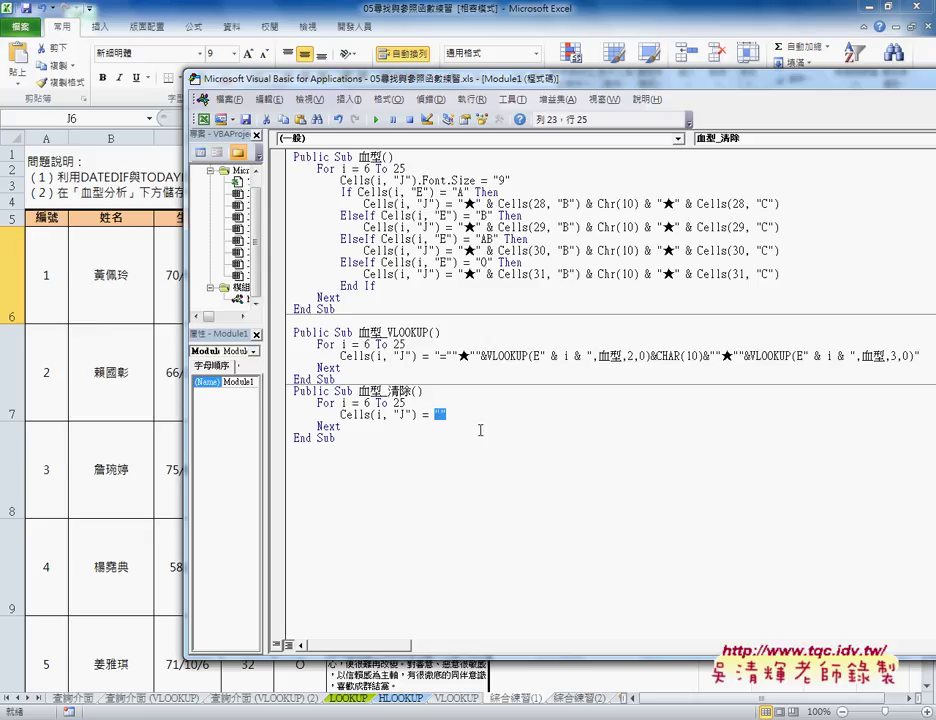
Step: Back in the sheet, run 血型, then 清除, then 血型 again, and check J6
{"action": "key", "text": "alt+F11"}
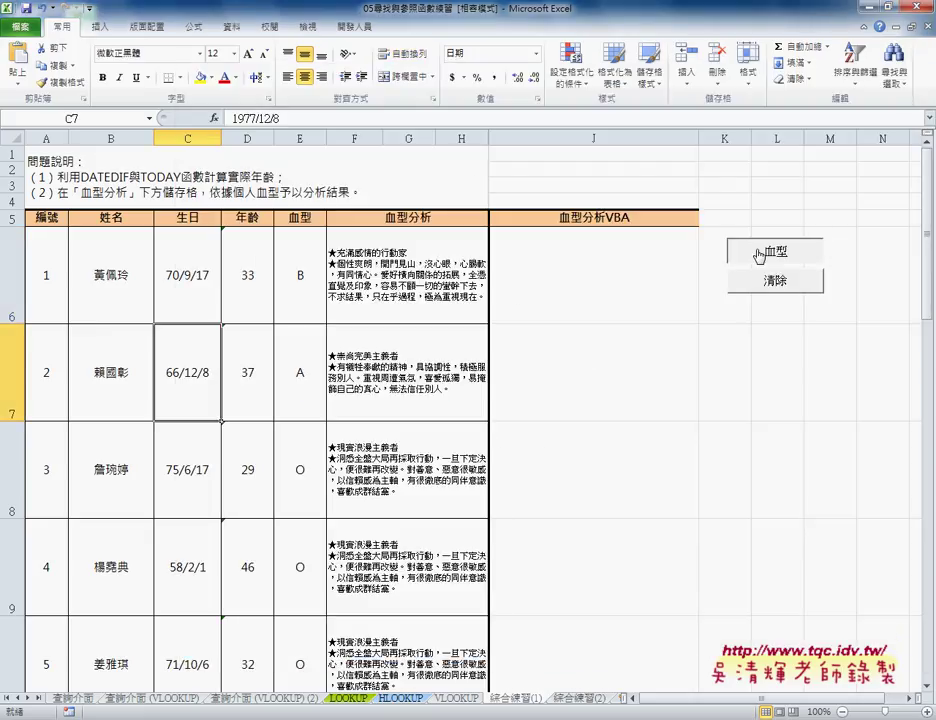
{"action": "left_click", "coordinate": [758, 255]}
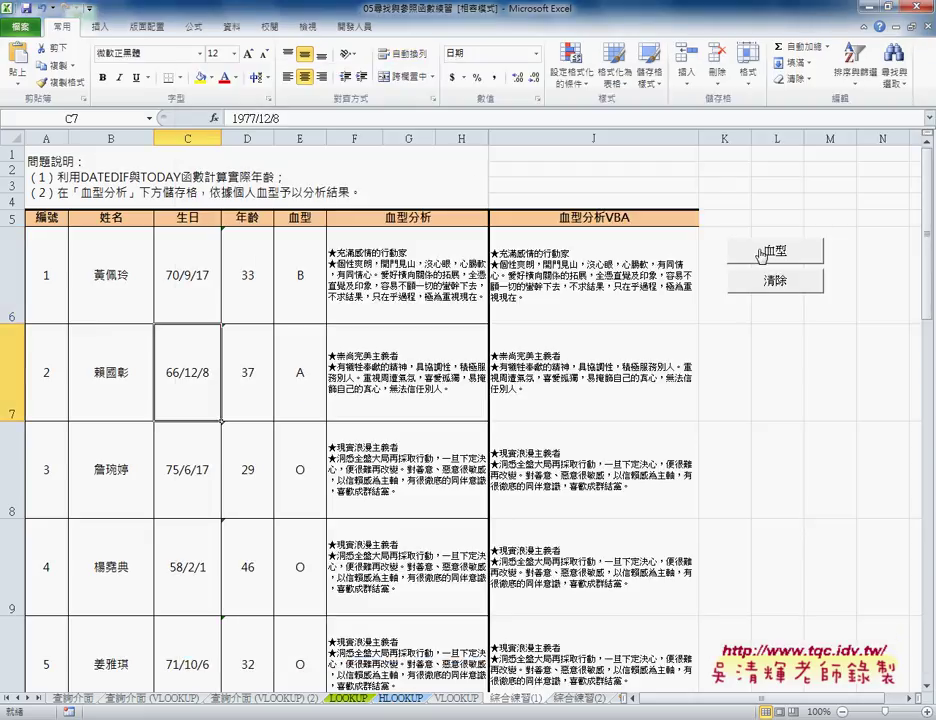
{"action": "left_click", "coordinate": [773, 281]}
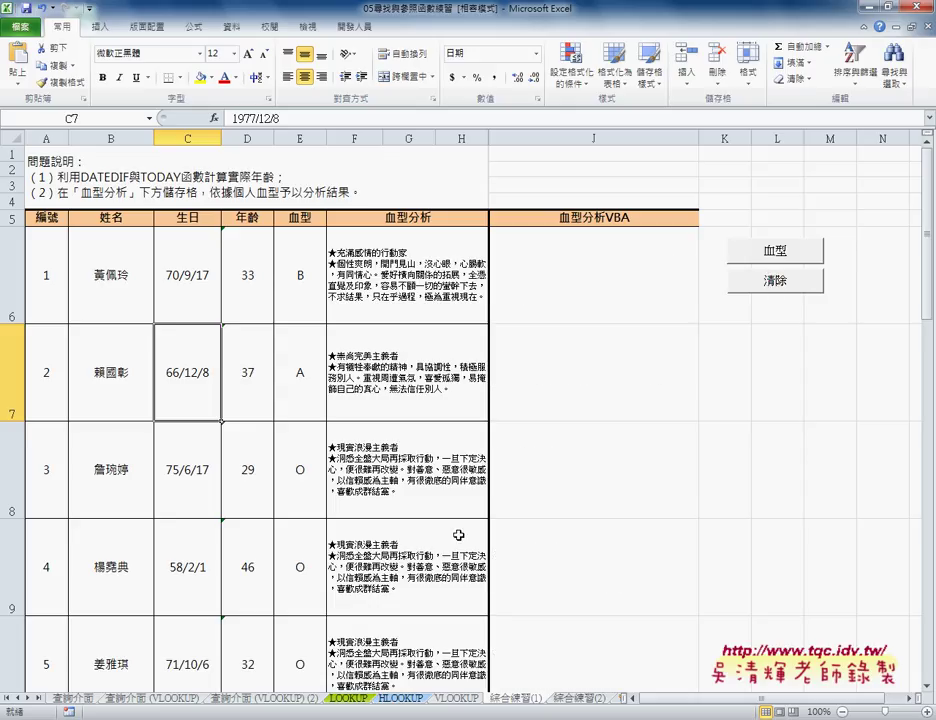
{"action": "left_click", "coordinate": [770, 257]}
{"action": "left_click", "coordinate": [593, 258]}
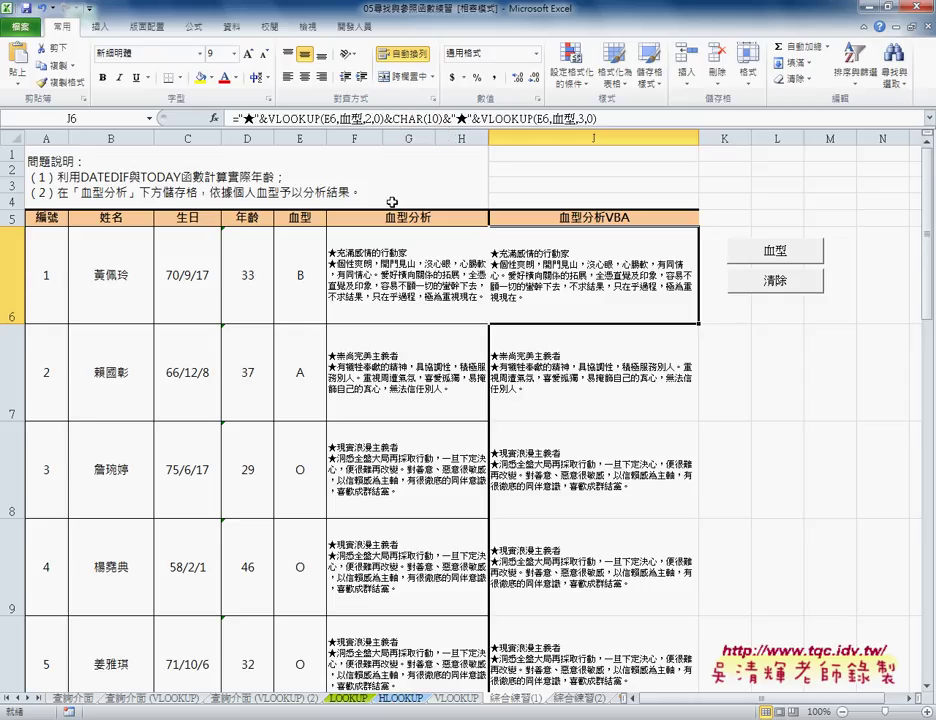
Step: Inspect F6's VLOOKUP formula in the formula bar, leaving it unchanged
{"action": "left_click", "coordinate": [398, 293]}
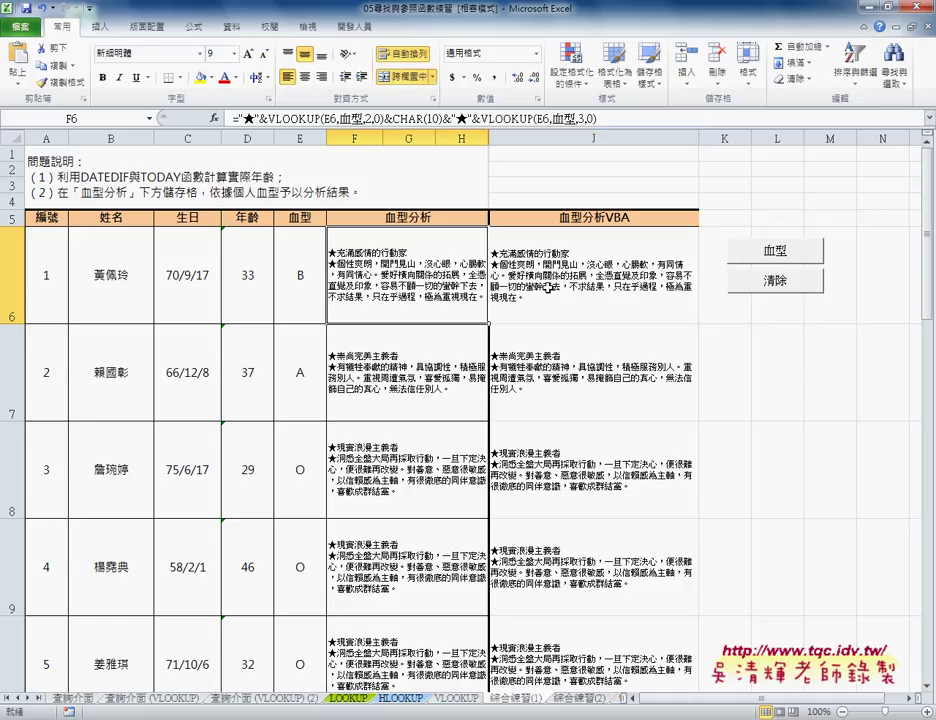
{"action": "left_click_drag", "start_coordinate": [597, 118], "coordinate": [226, 118]}
{"action": "left_click", "coordinate": [321, 118]}
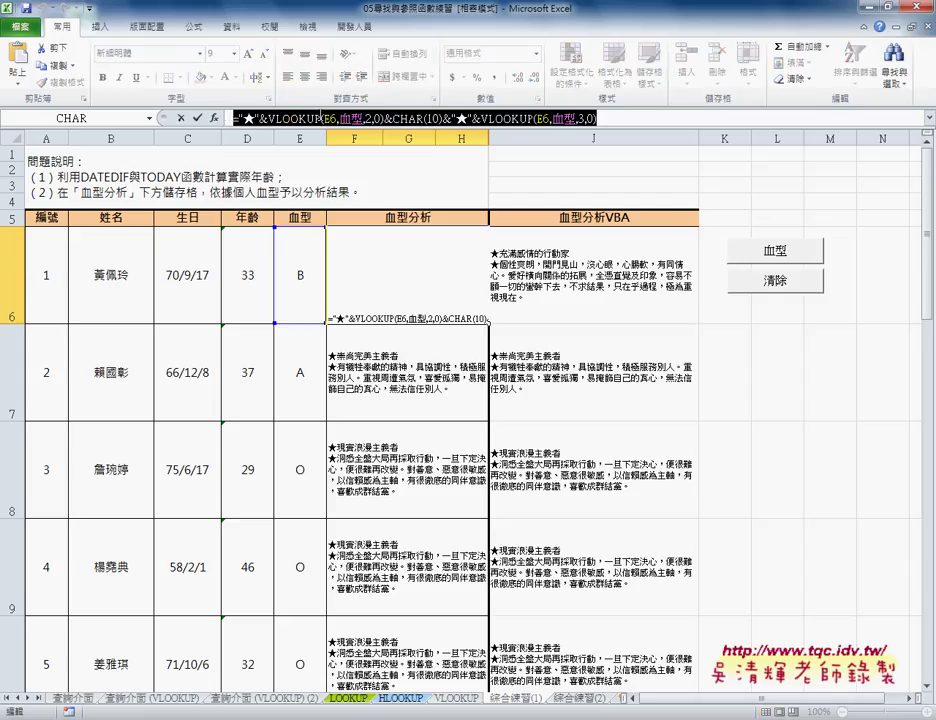
{"action": "left_click", "coordinate": [181, 118]}
Step: Highlight J6's matching VLOOKUP formula, then bring the 血型_VLOOKUP macro code back up
{"action": "left_click", "coordinate": [496, 236]}
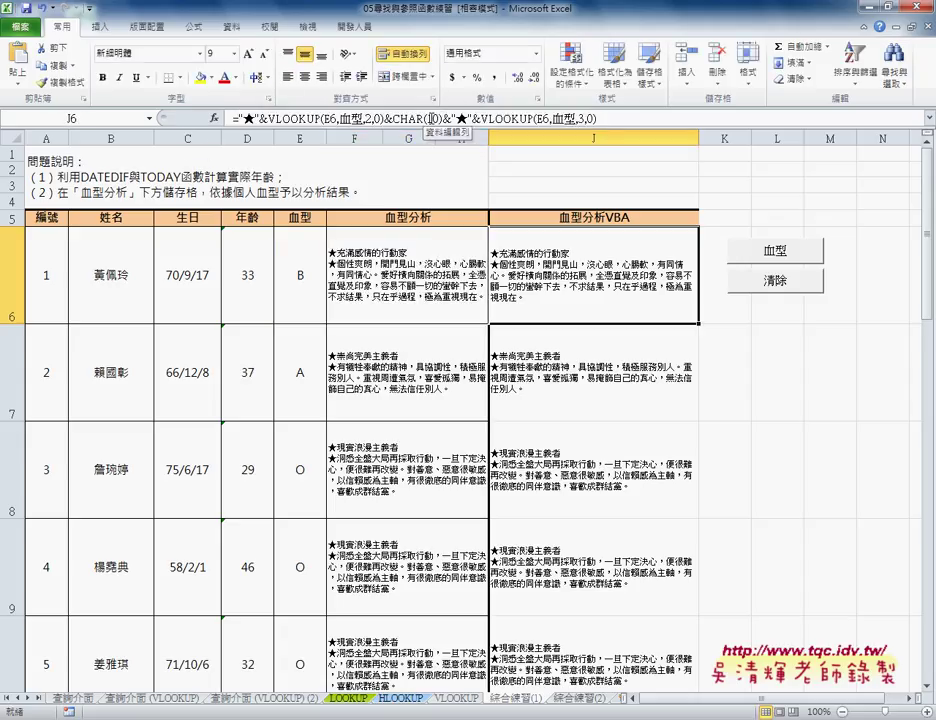
{"action": "left_click_drag", "start_coordinate": [597, 127], "coordinate": [357, 127]}
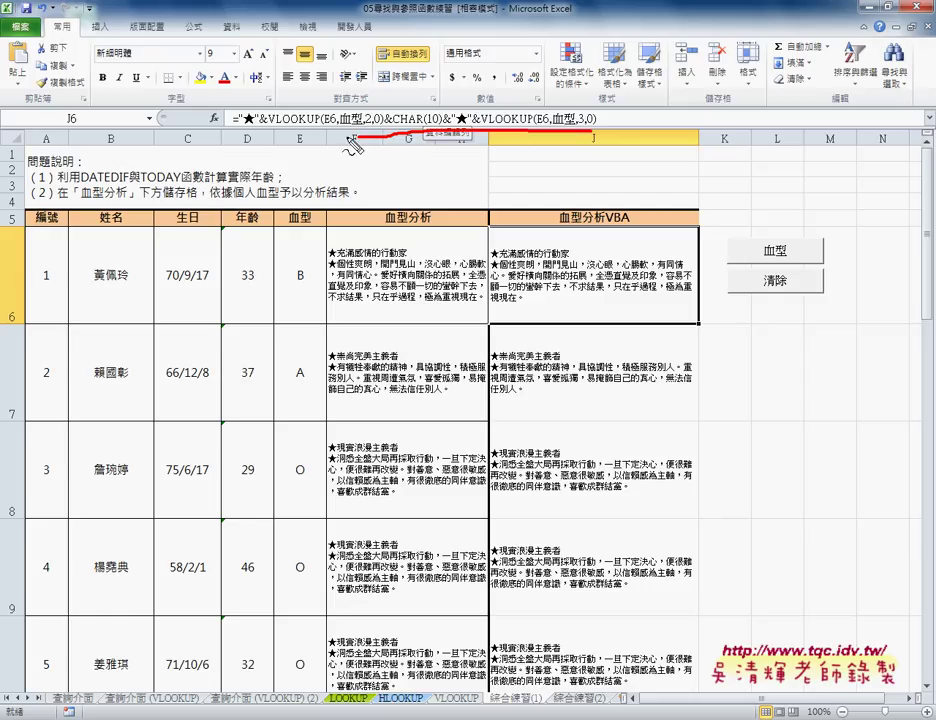
{"action": "left_click_drag", "start_coordinate": [420, 128], "coordinate": [597, 143]}
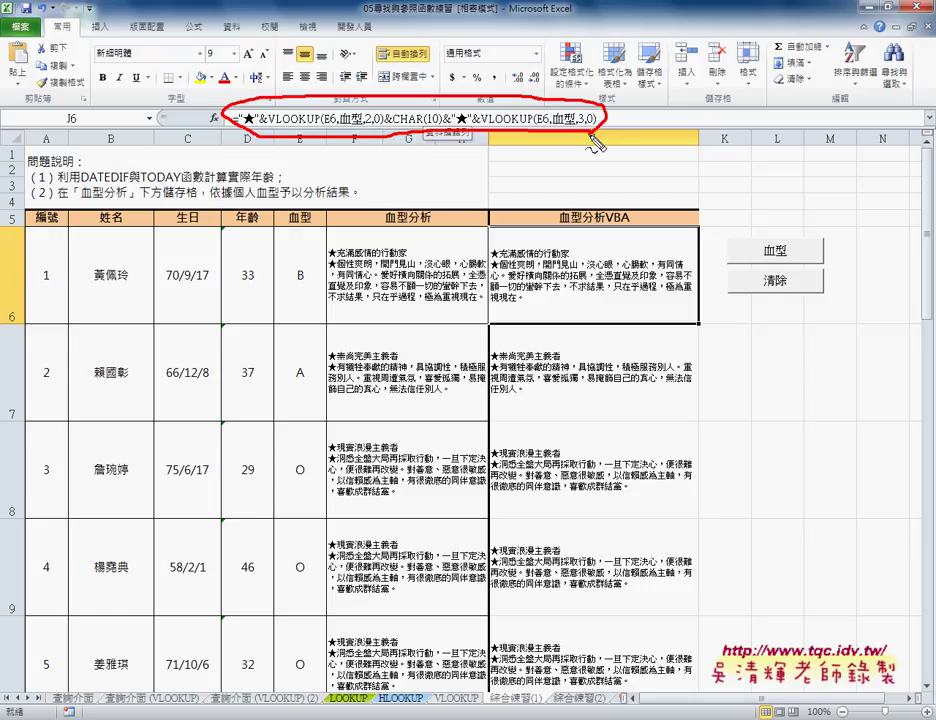
{"action": "key", "text": "Escape"}
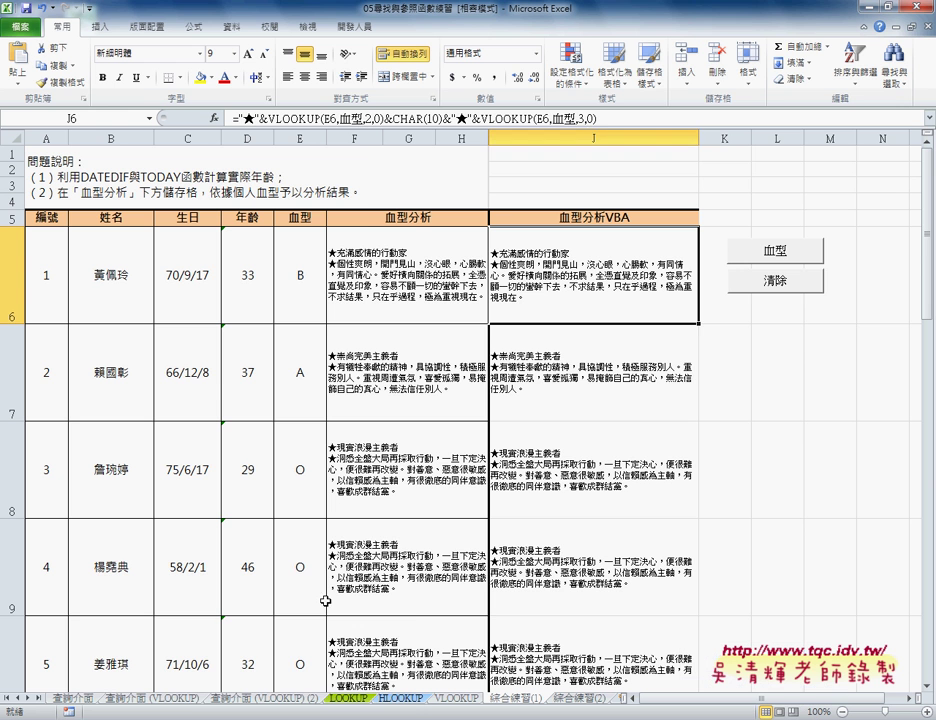
{"action": "left_click", "coordinate": [322, 640]}
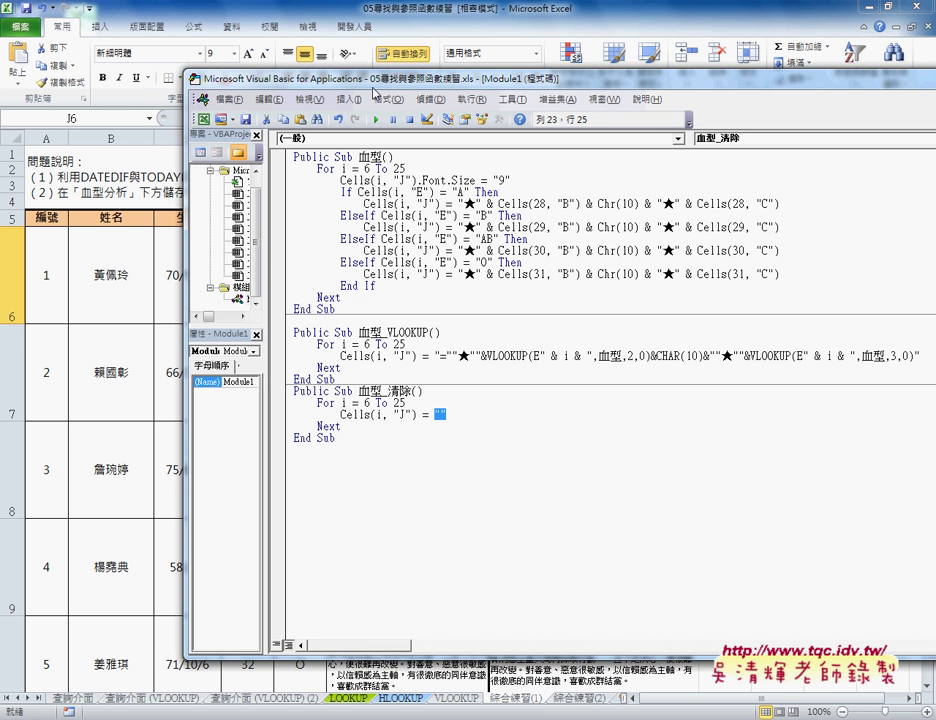
{"action": "mouse_move", "coordinate": [275, 72]}
{"action": "left_mouse_down"}
{"action": "mouse_move", "coordinate": [296, 92]}
{"action": "mouse_move", "coordinate": [176, 87]}
{"action": "left_mouse_up"}
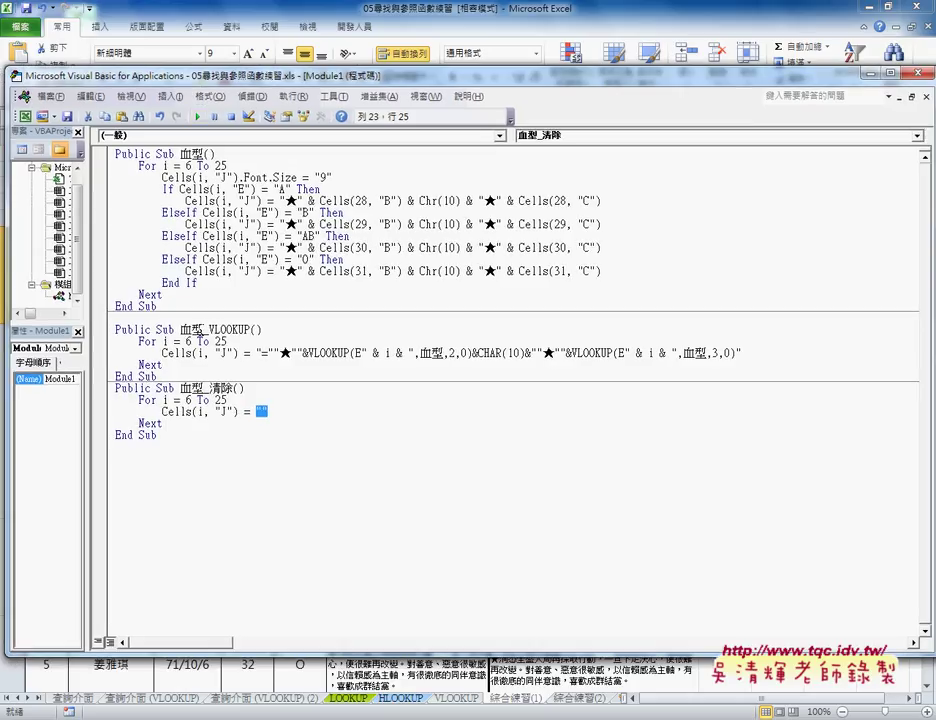
{"action": "left_click_drag", "start_coordinate": [205, 329], "coordinate": [250, 329]}
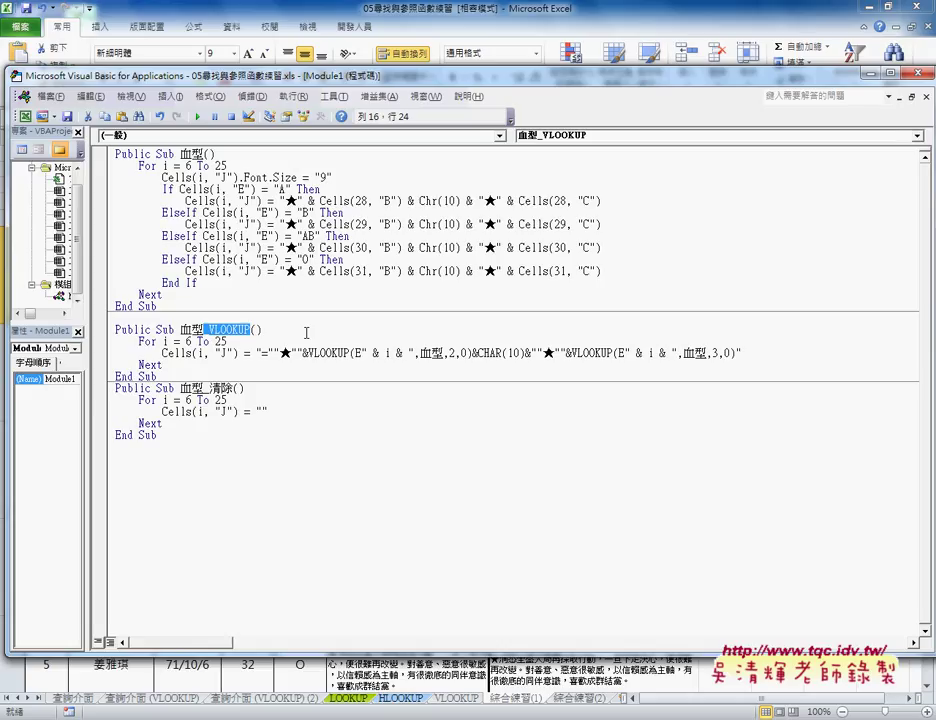
{"action": "left_click_drag", "start_coordinate": [139, 341], "coordinate": [220, 341]}
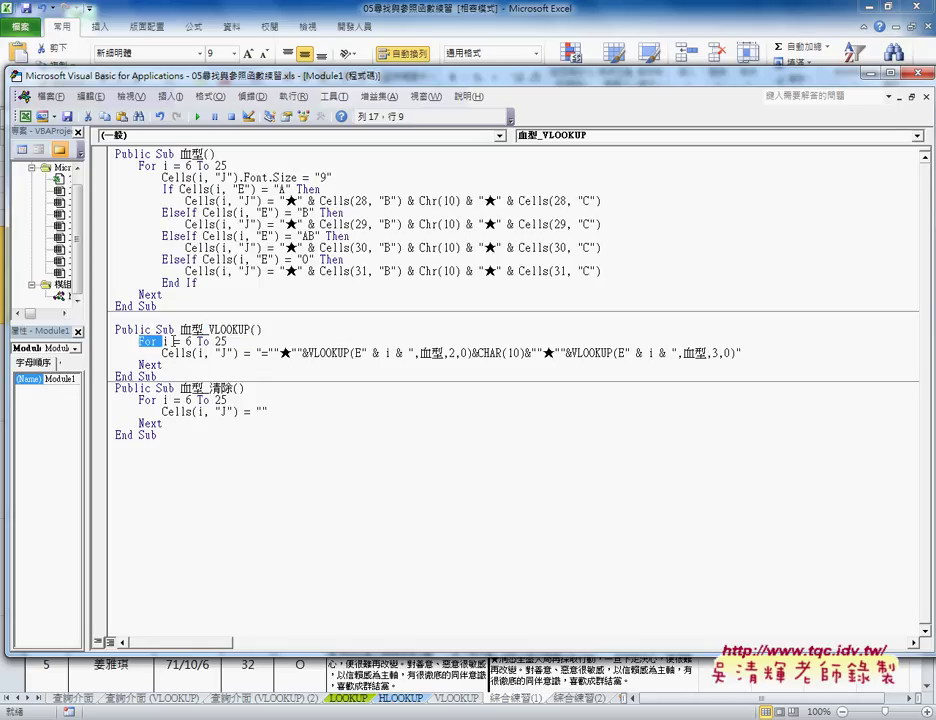
{"action": "left_click_drag", "start_coordinate": [139, 365], "coordinate": [238, 353]}
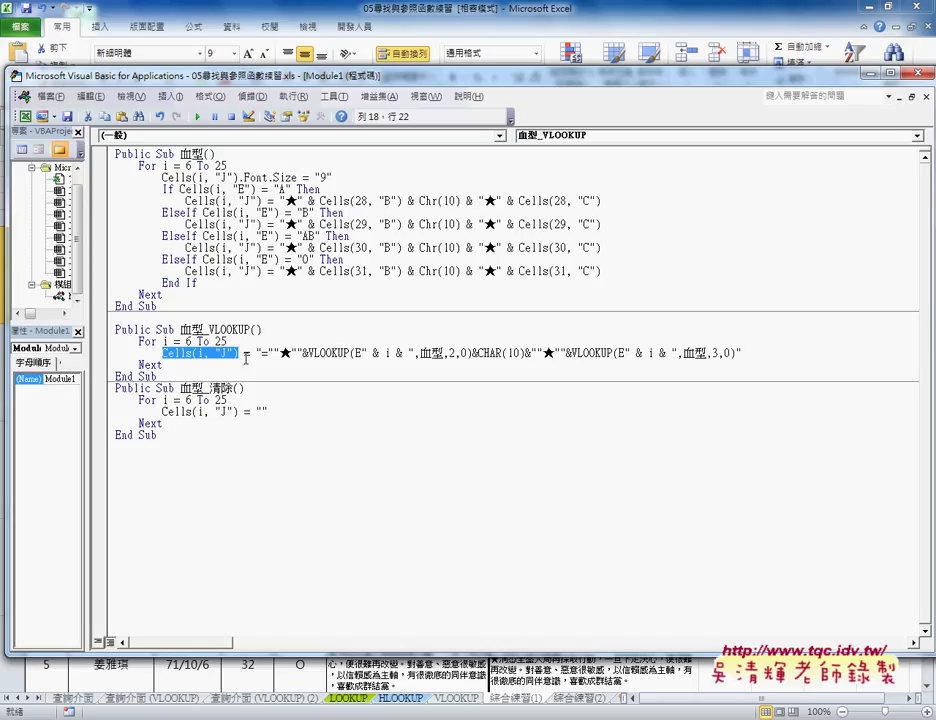
{"action": "left_click_drag", "start_coordinate": [256, 353], "coordinate": [741, 353]}
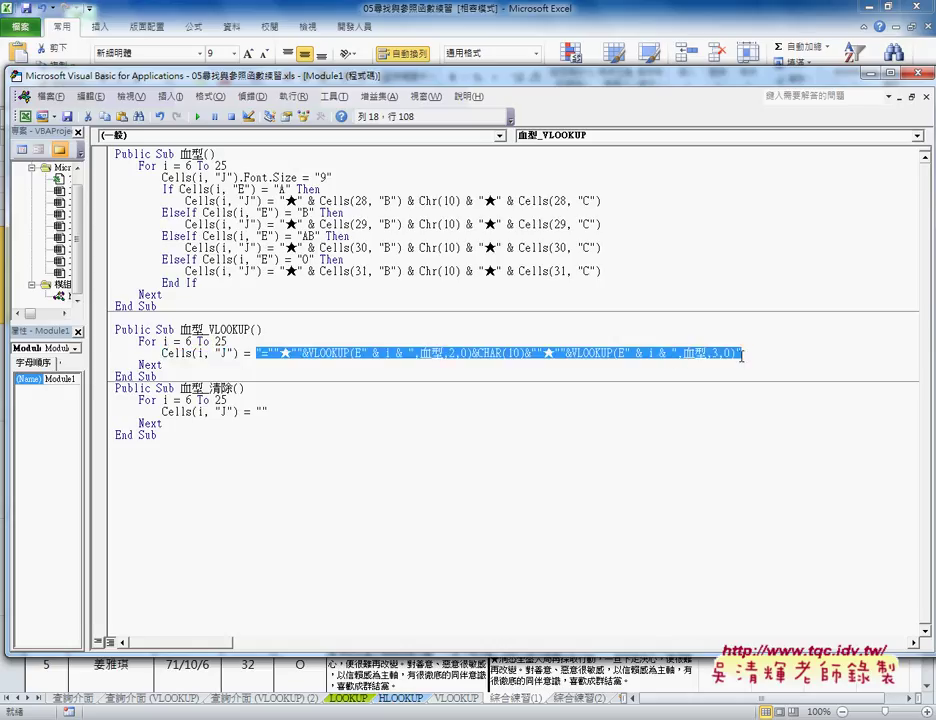